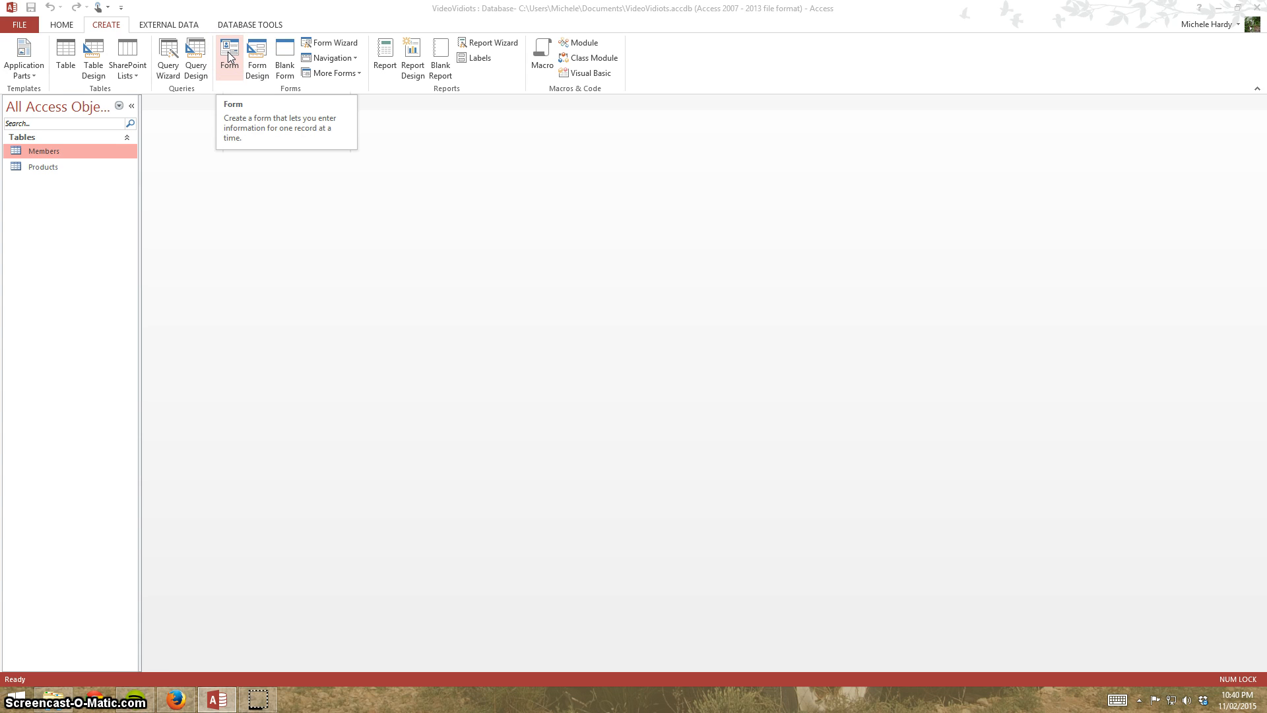
left_click(227, 51)
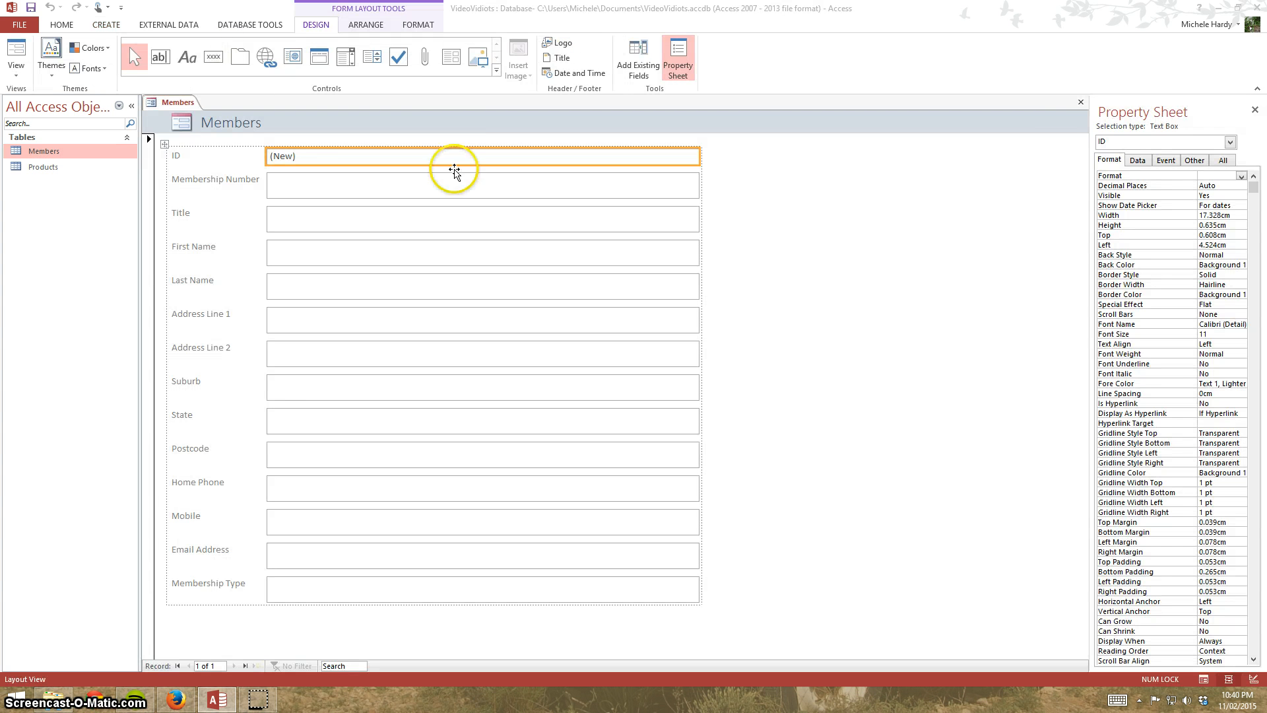
left_click(1080, 103)
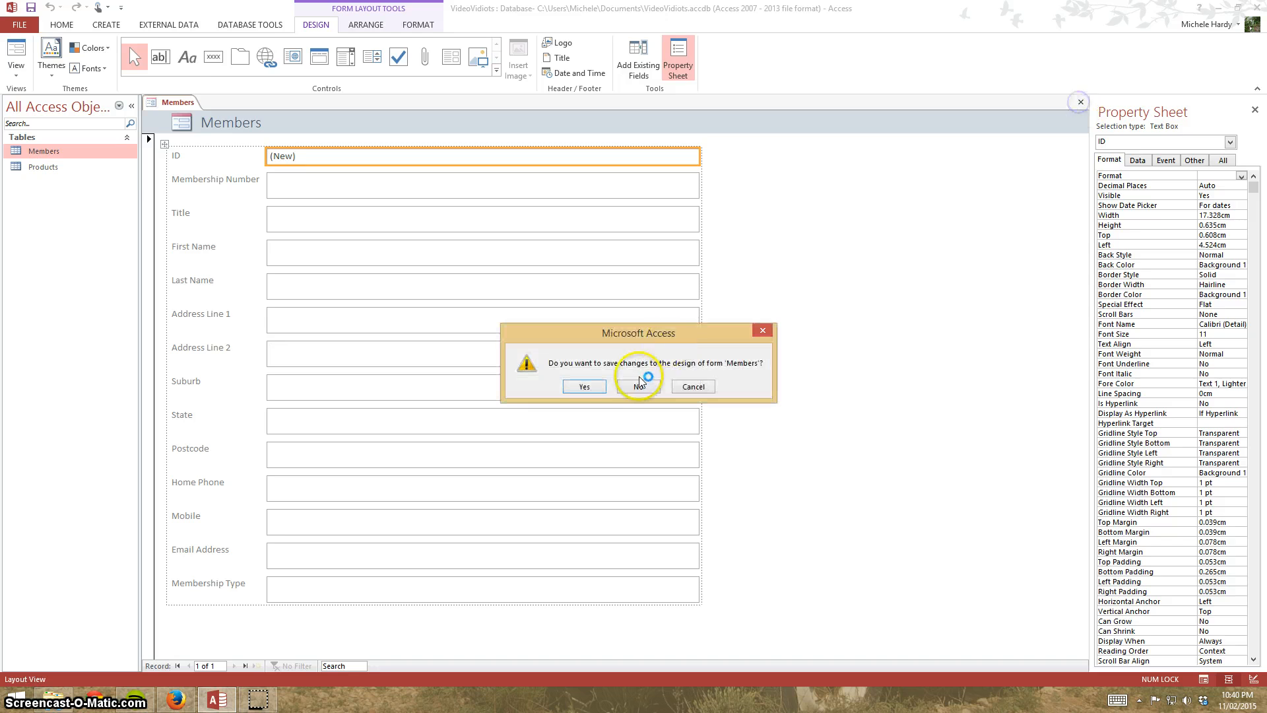
left_click(639, 386)
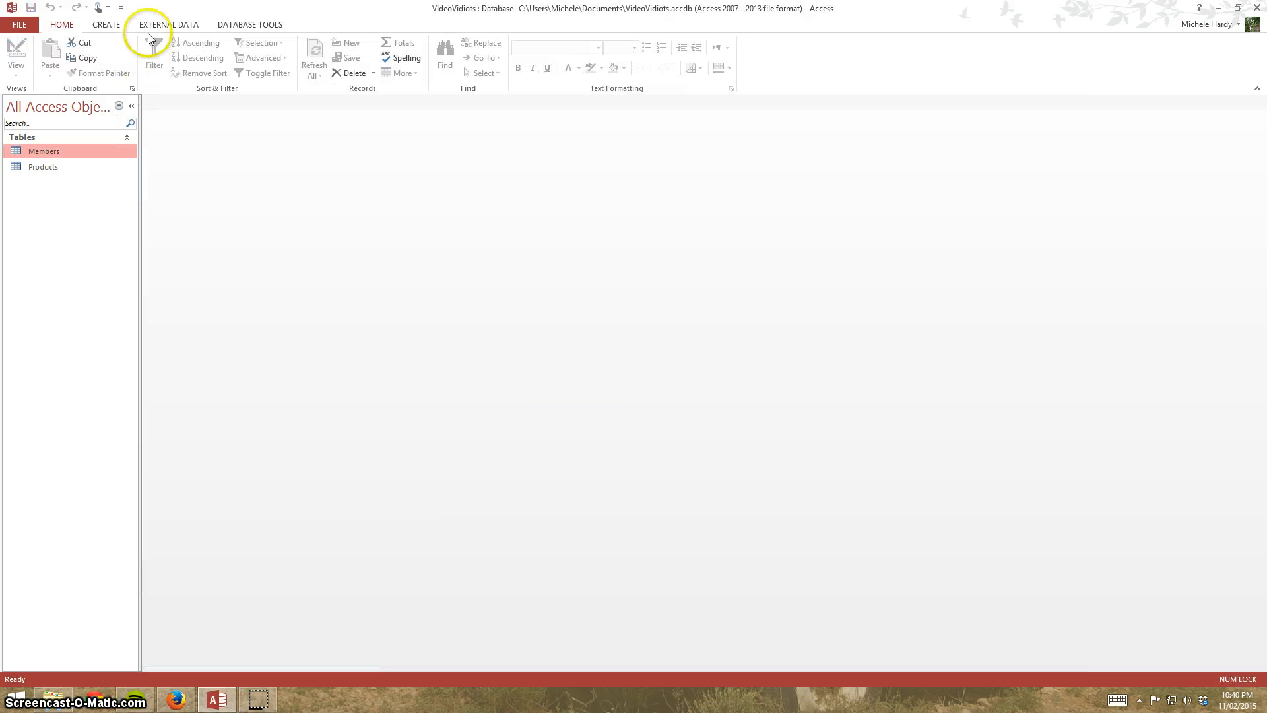
Step: Create a blank form in Design view and enlarge its grid to about 30.8 cm wide and 20.5 cm high
left_click(111, 25)
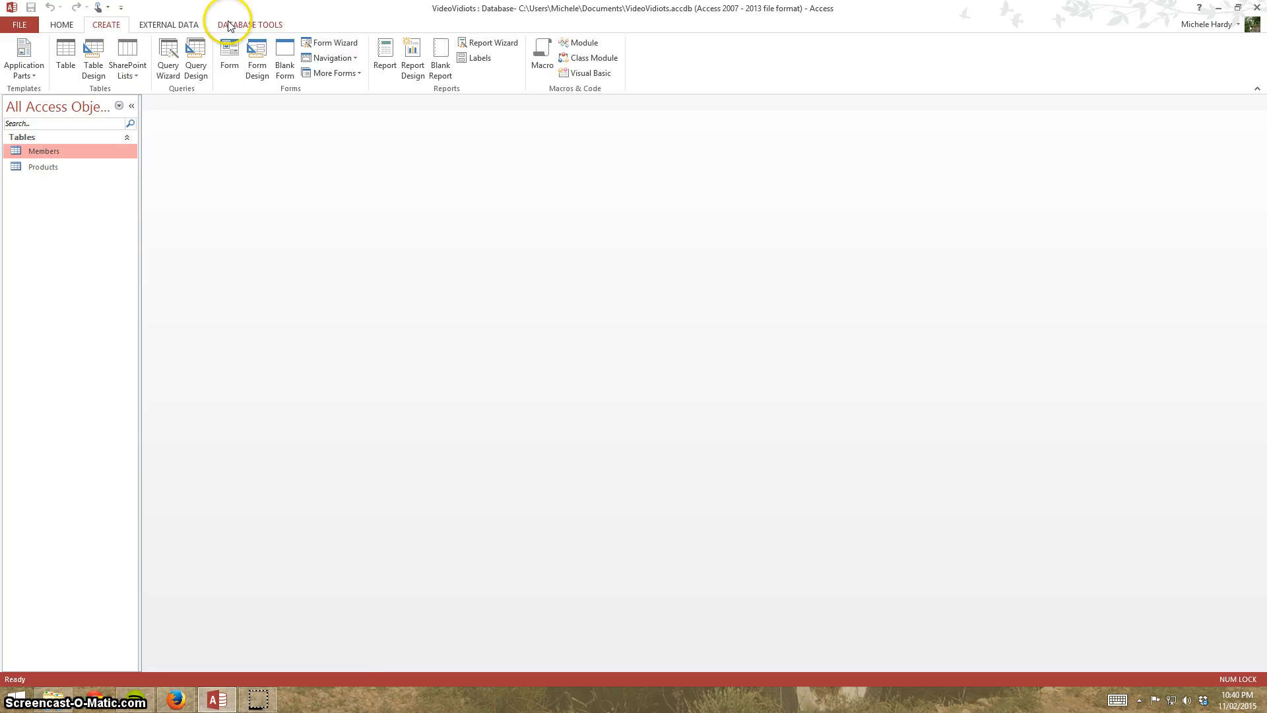
left_click(259, 70)
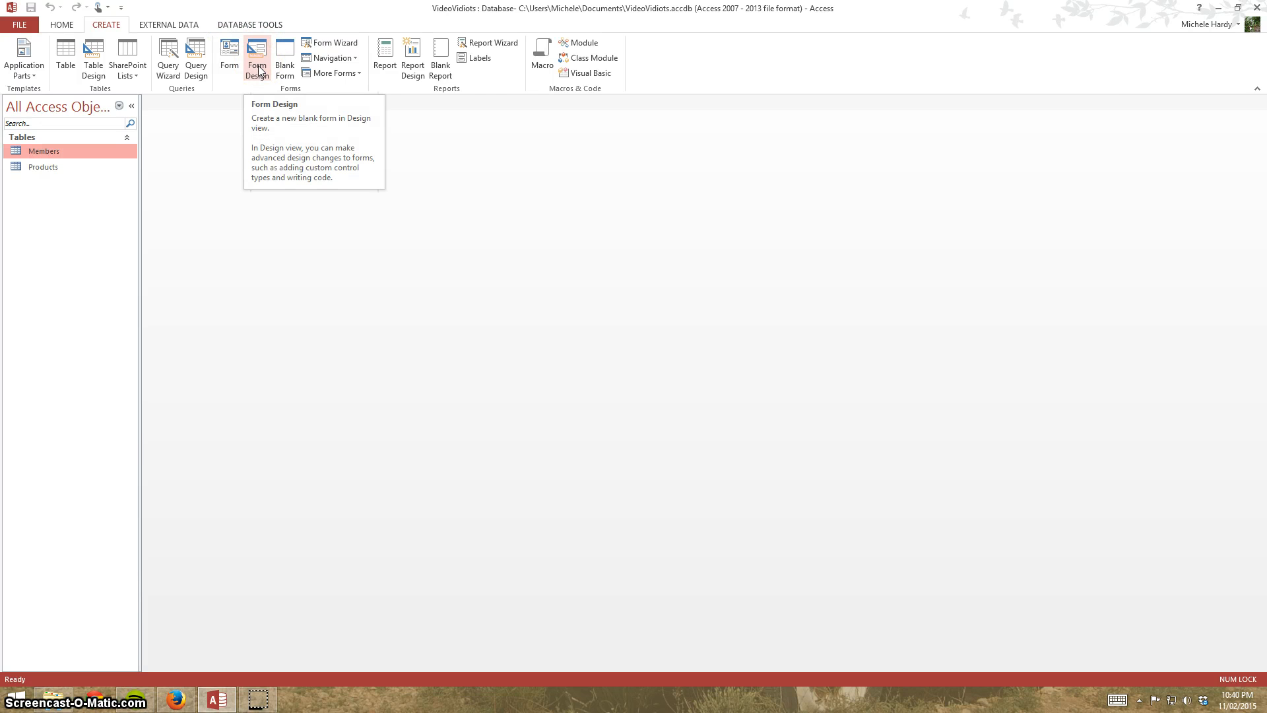
left_click(258, 65)
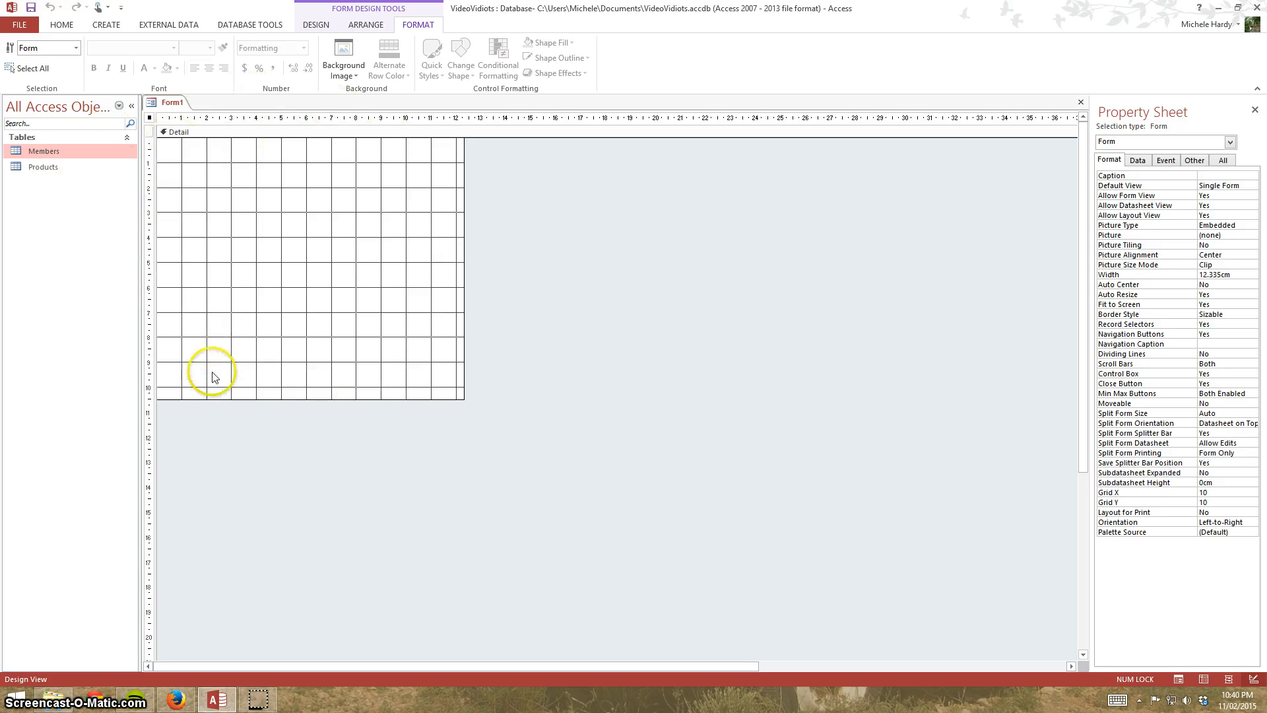
left_click_drag(463, 398, 924, 648)
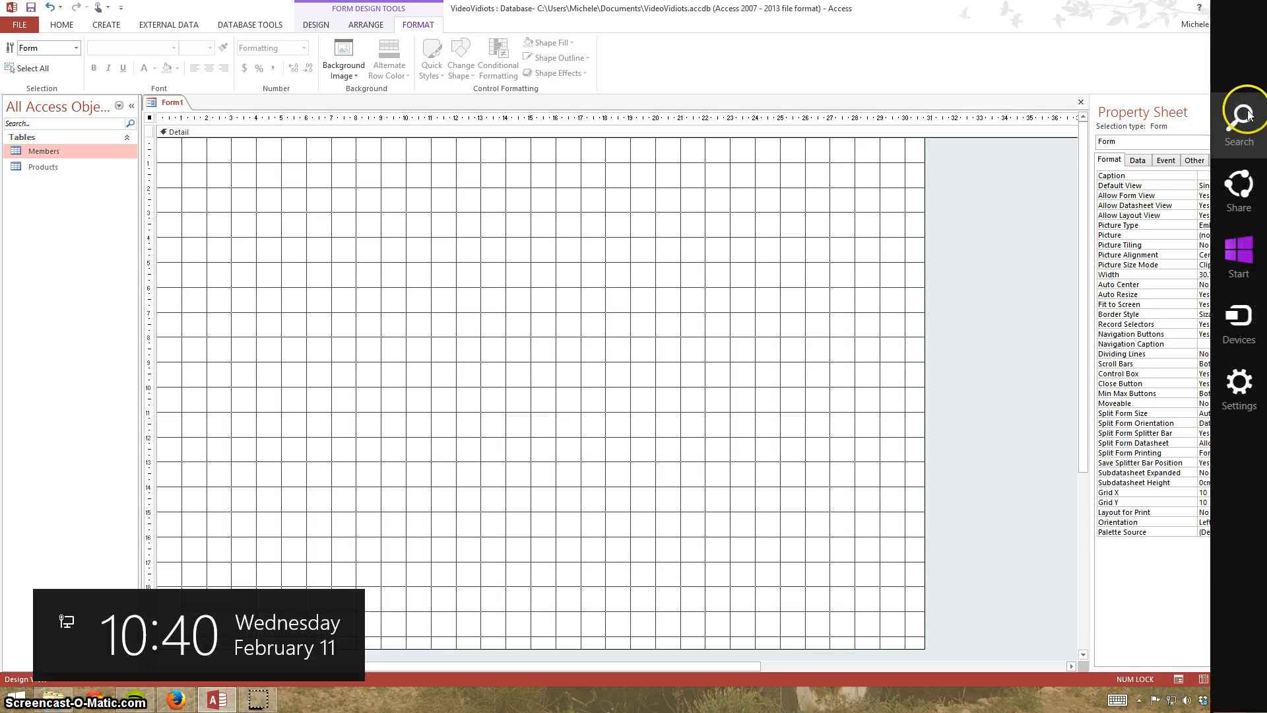
left_click(1255, 110)
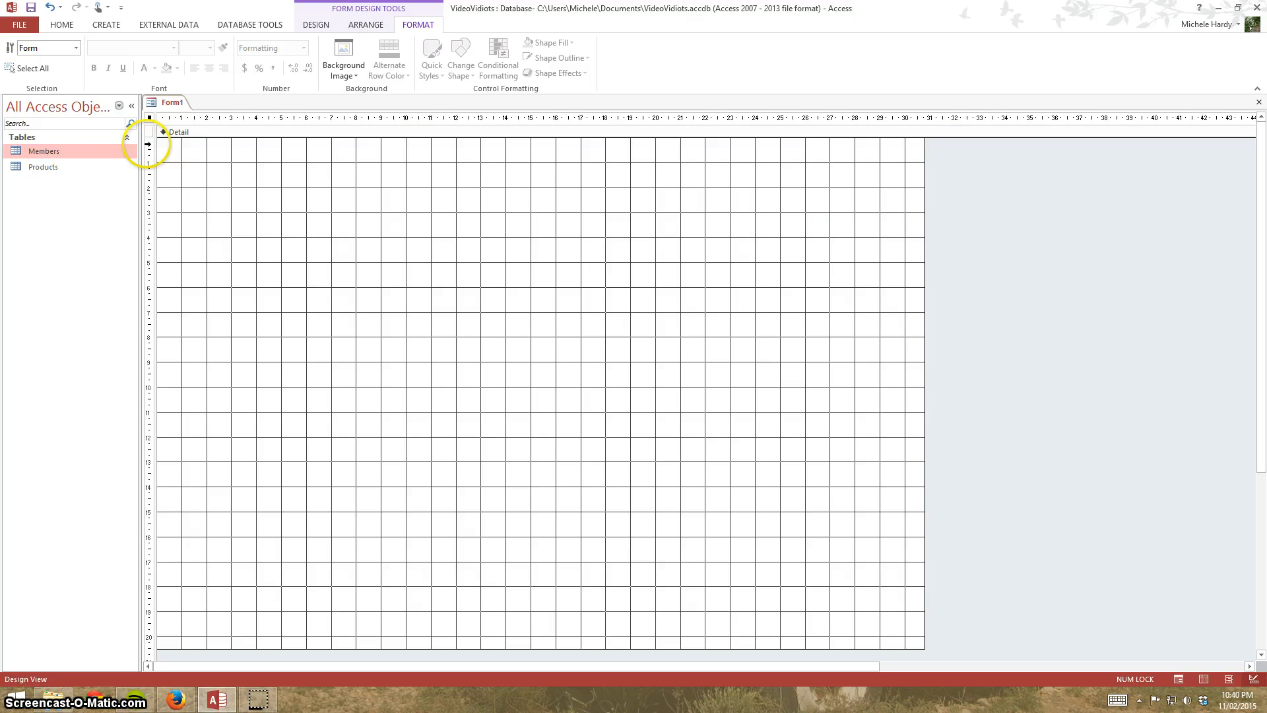
Step: Set the form's Record Source property to the Members table
left_click(316, 25)
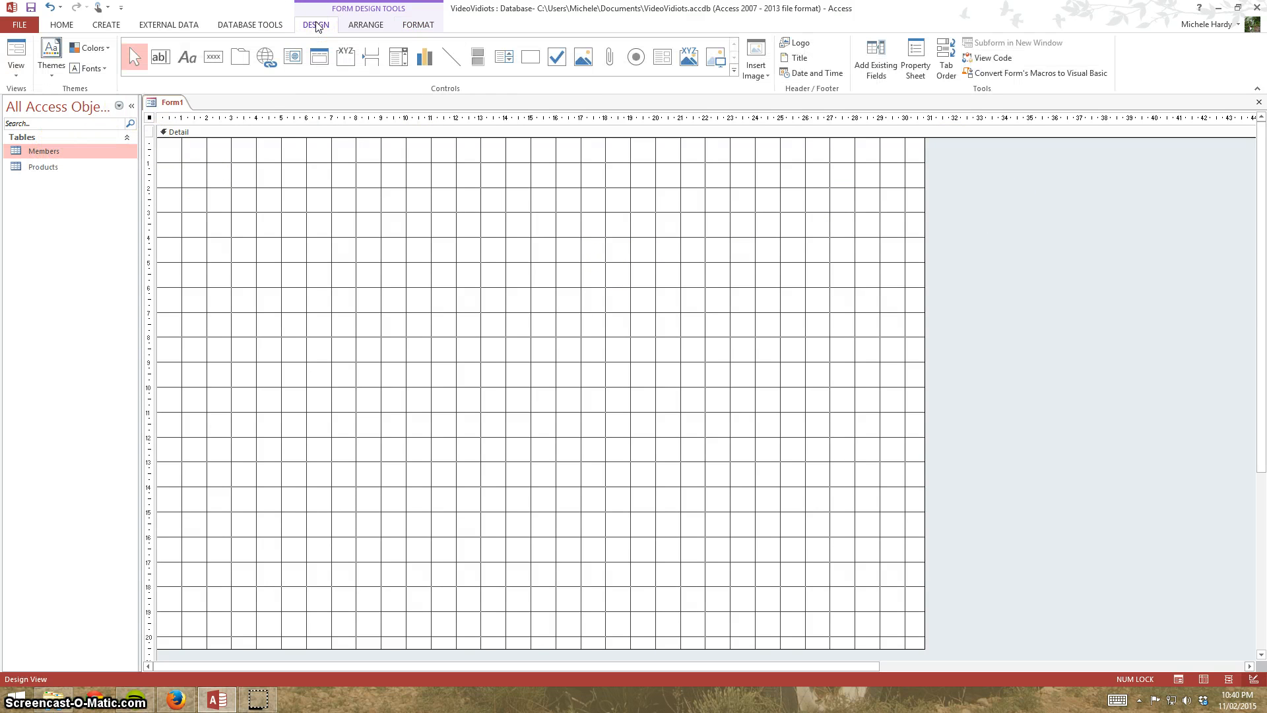
left_click(916, 65)
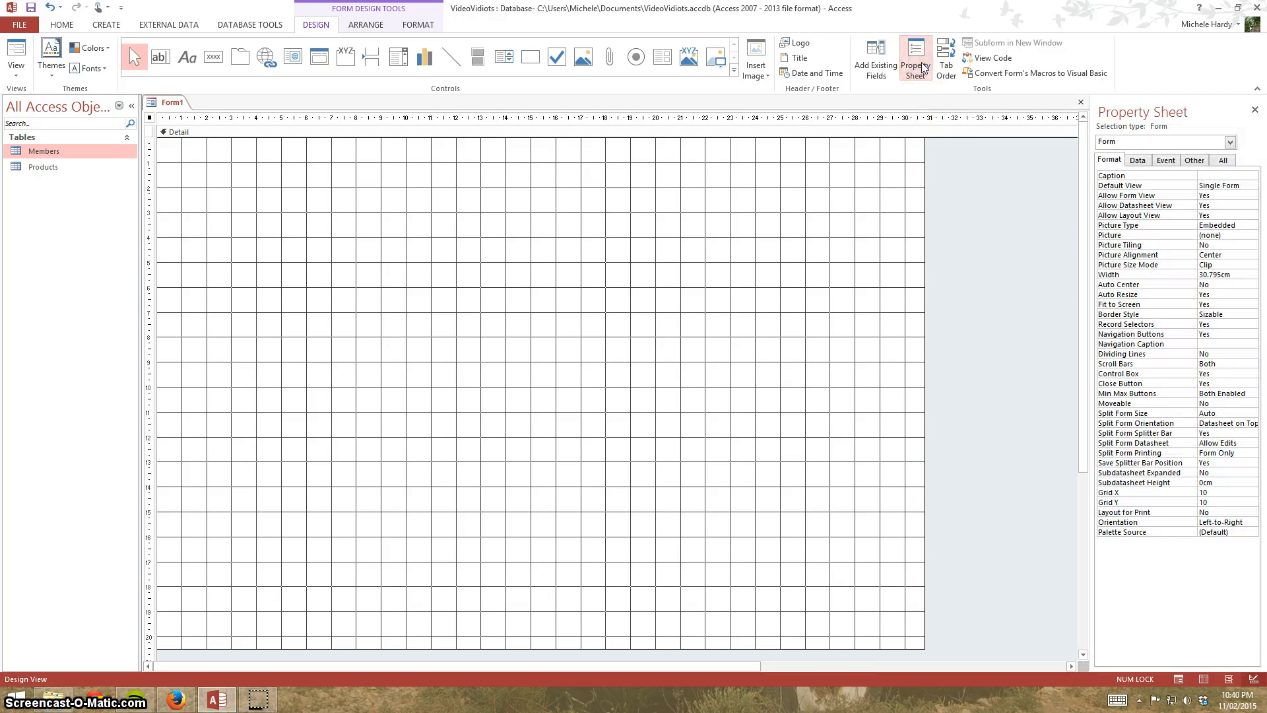
left_click(1230, 143)
left_click(1230, 144)
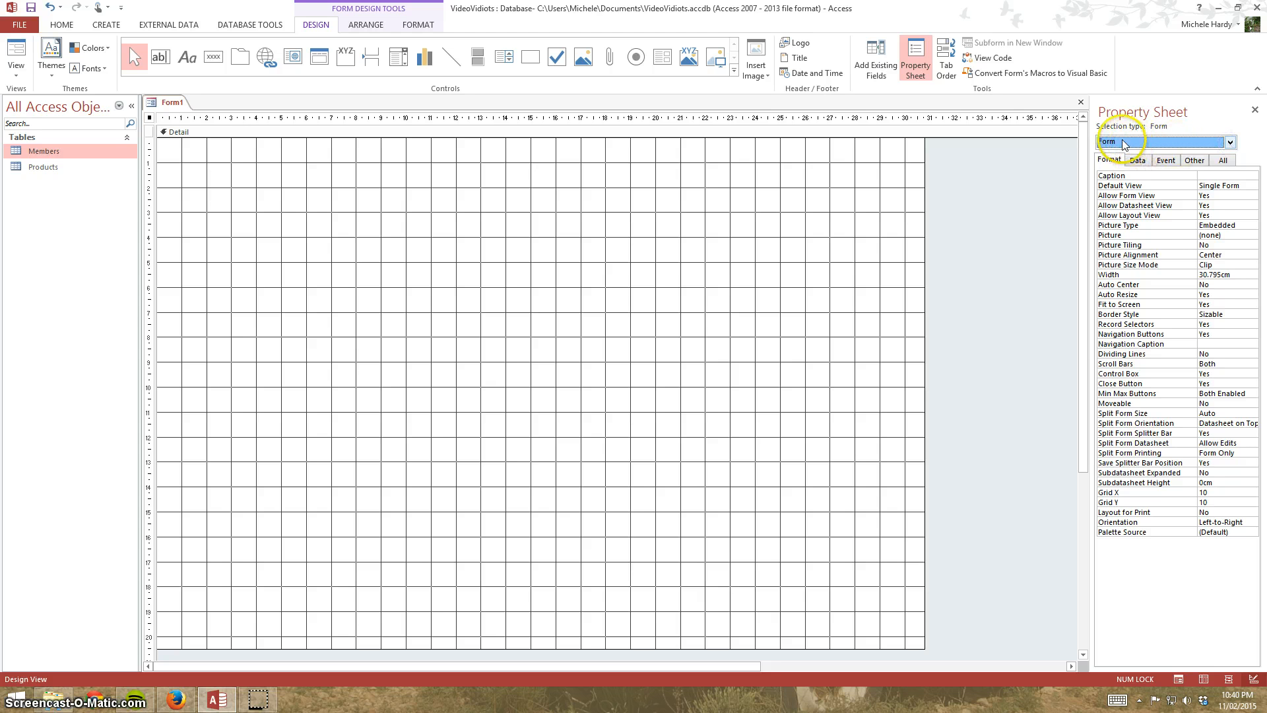
left_click(1138, 161)
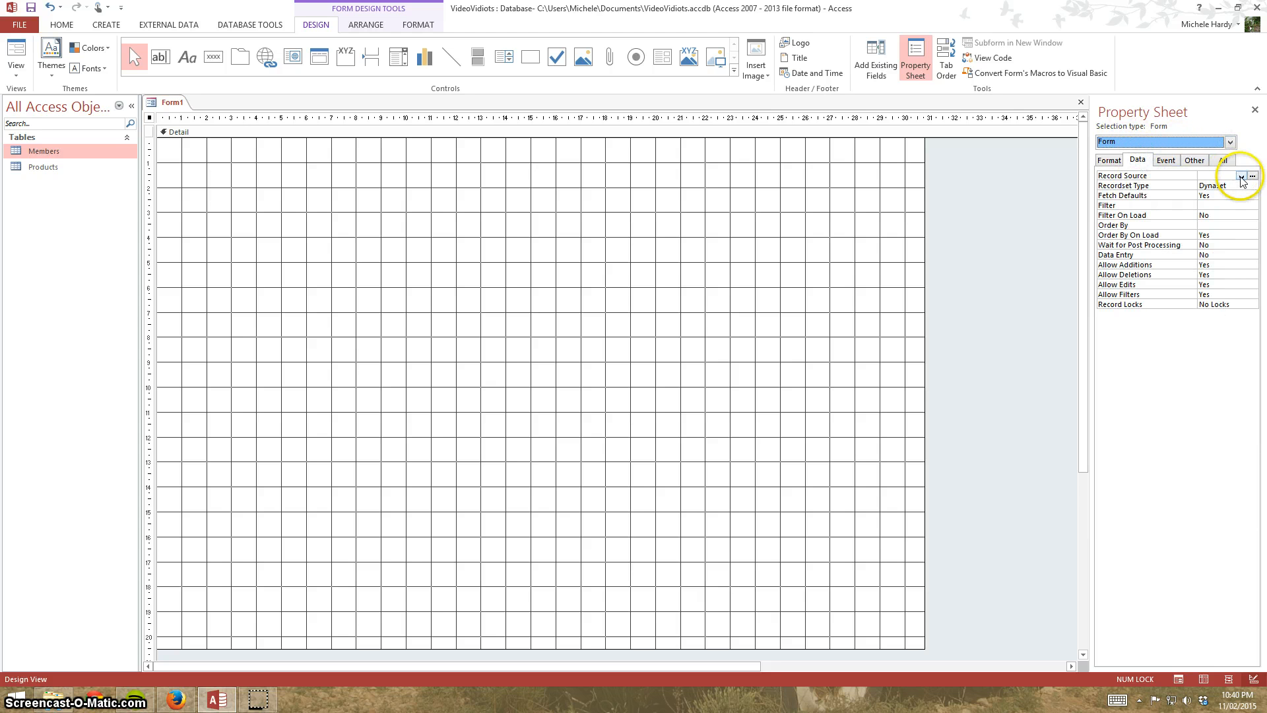
left_click(1241, 177)
left_click(1240, 177)
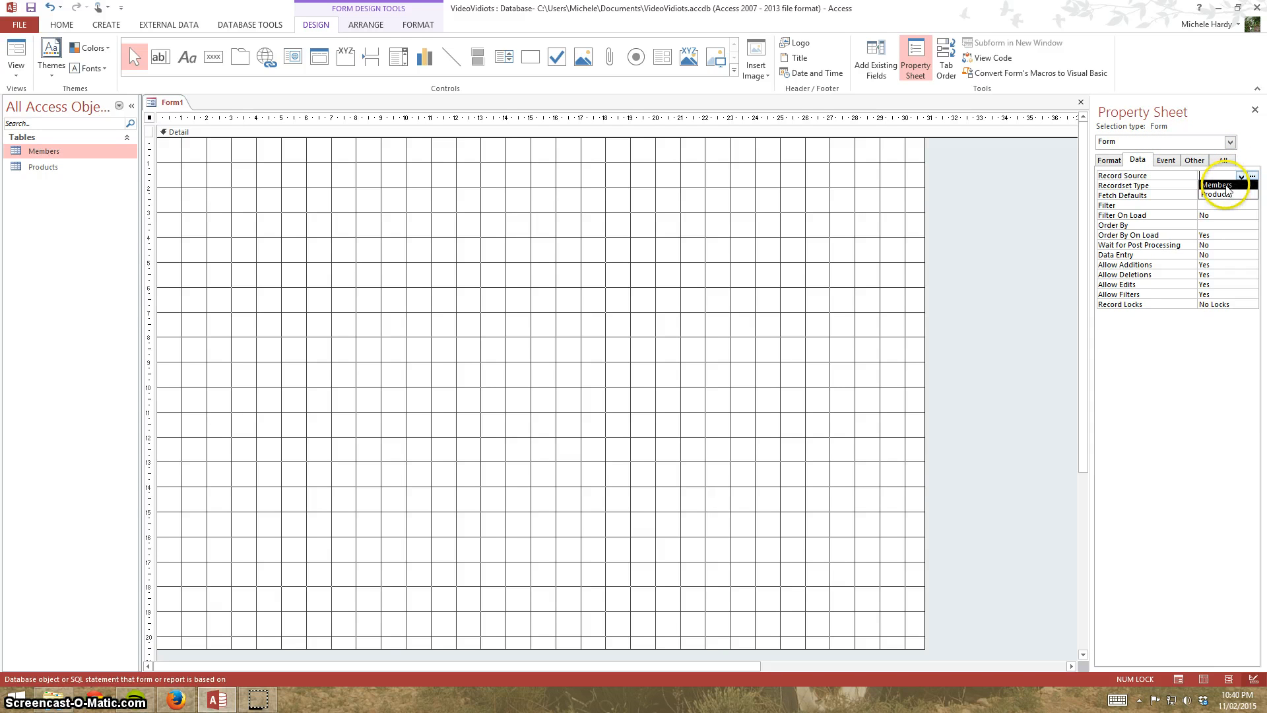
left_click(1224, 185)
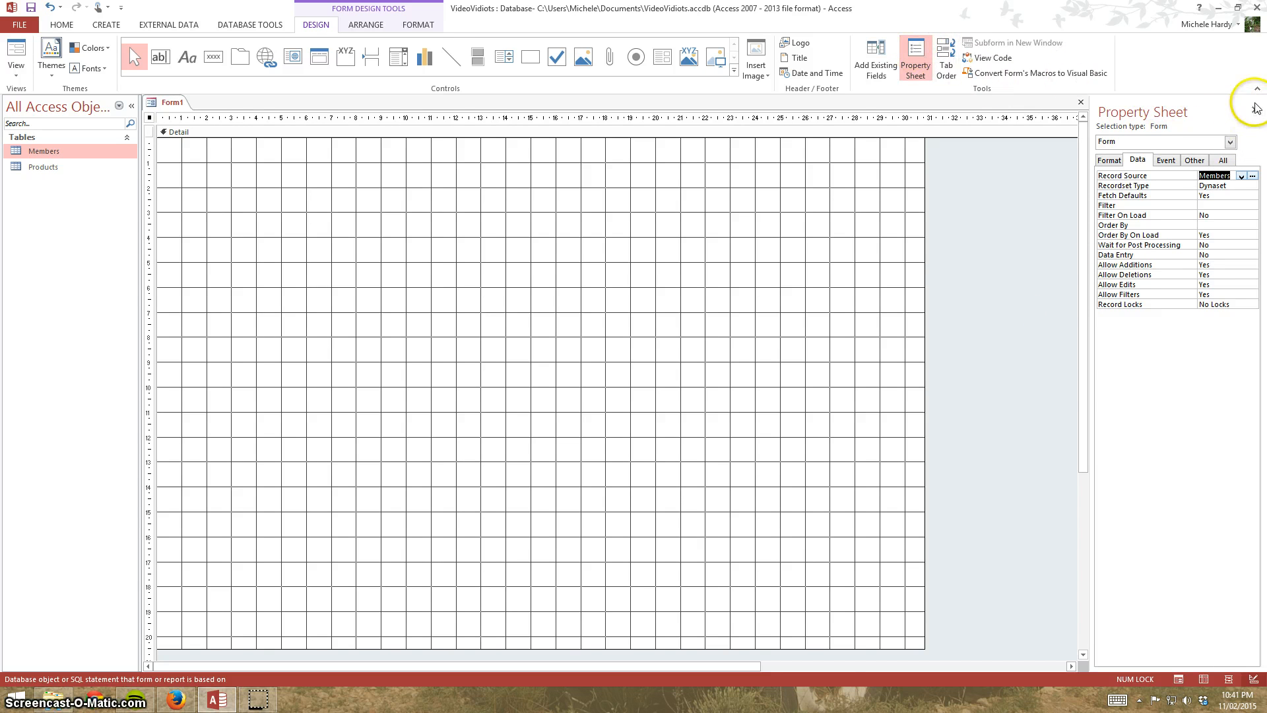
left_click(922, 60)
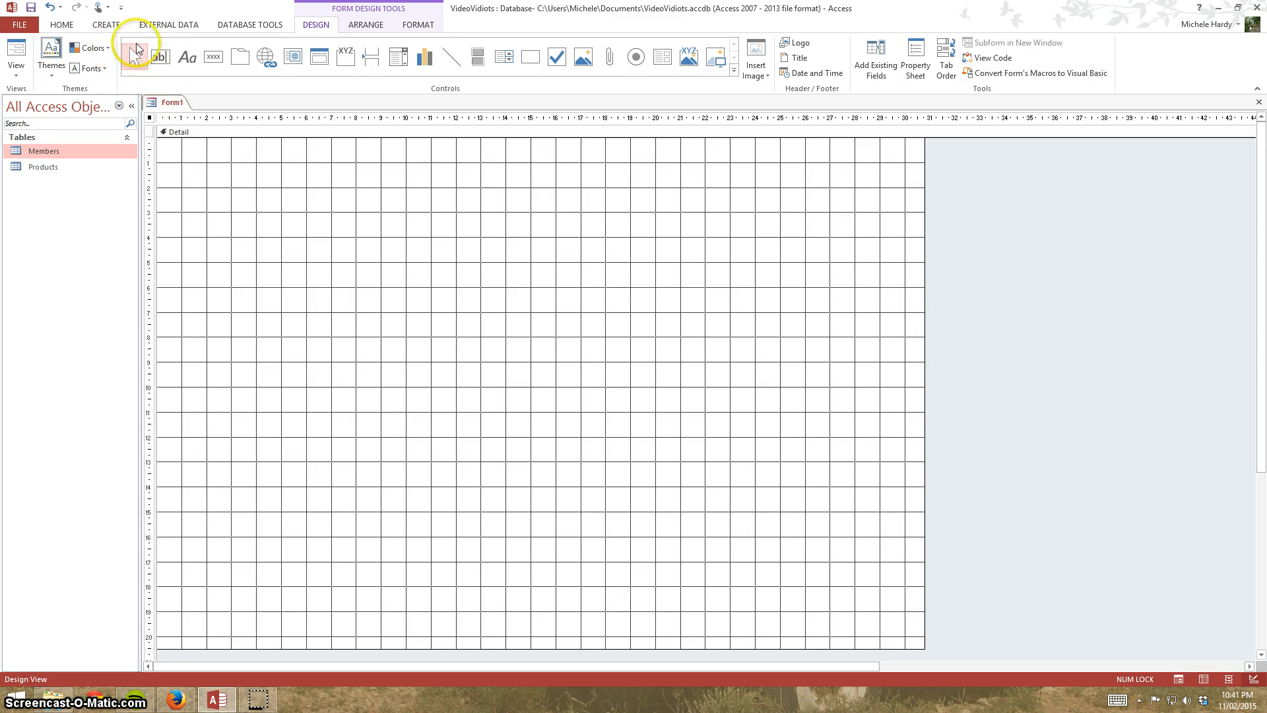
Step: Add a title label reading "Members" near the top of the form, about 13.3 cm wide and 2.2 cm high
left_click(188, 56)
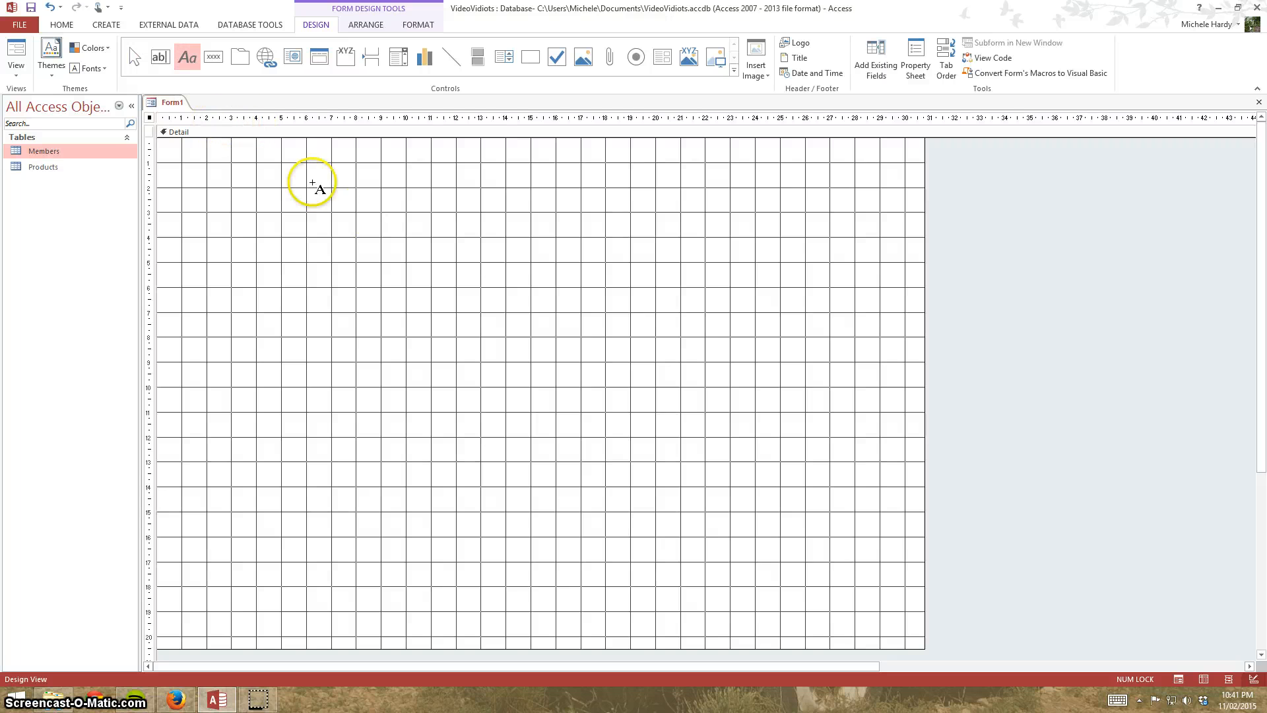
left_click_drag(301, 165, 634, 219)
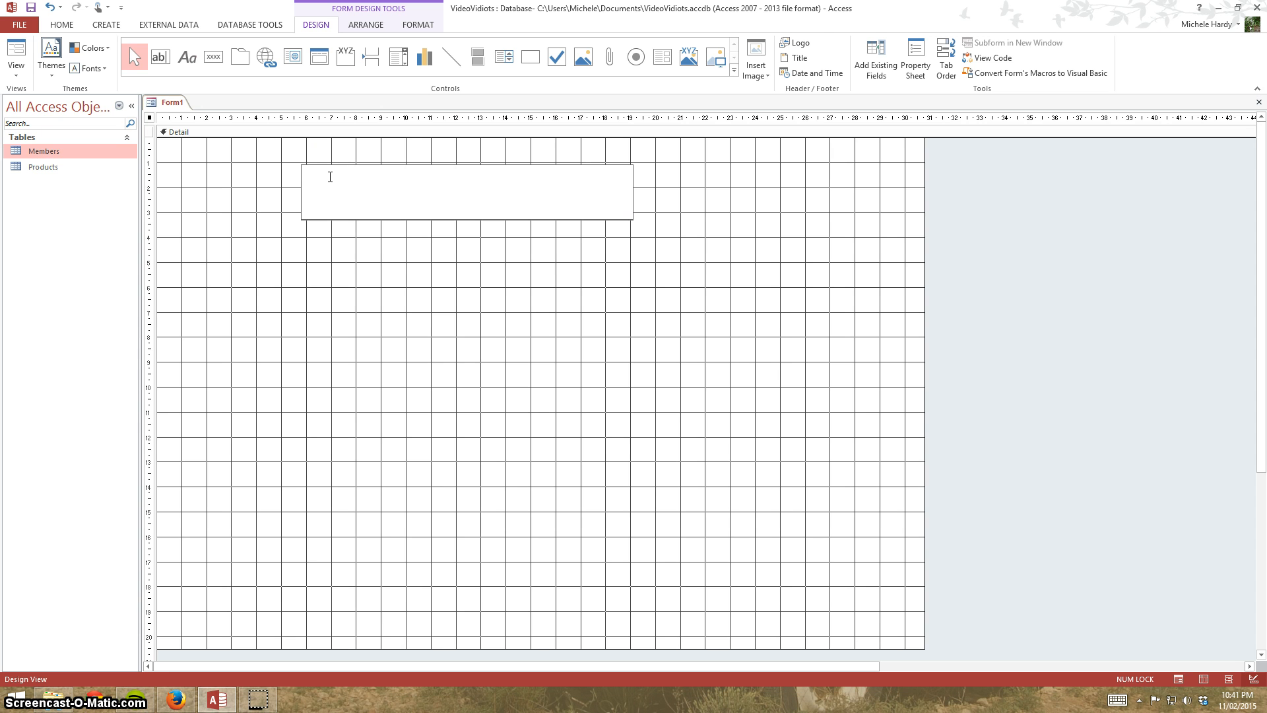
type("Members")
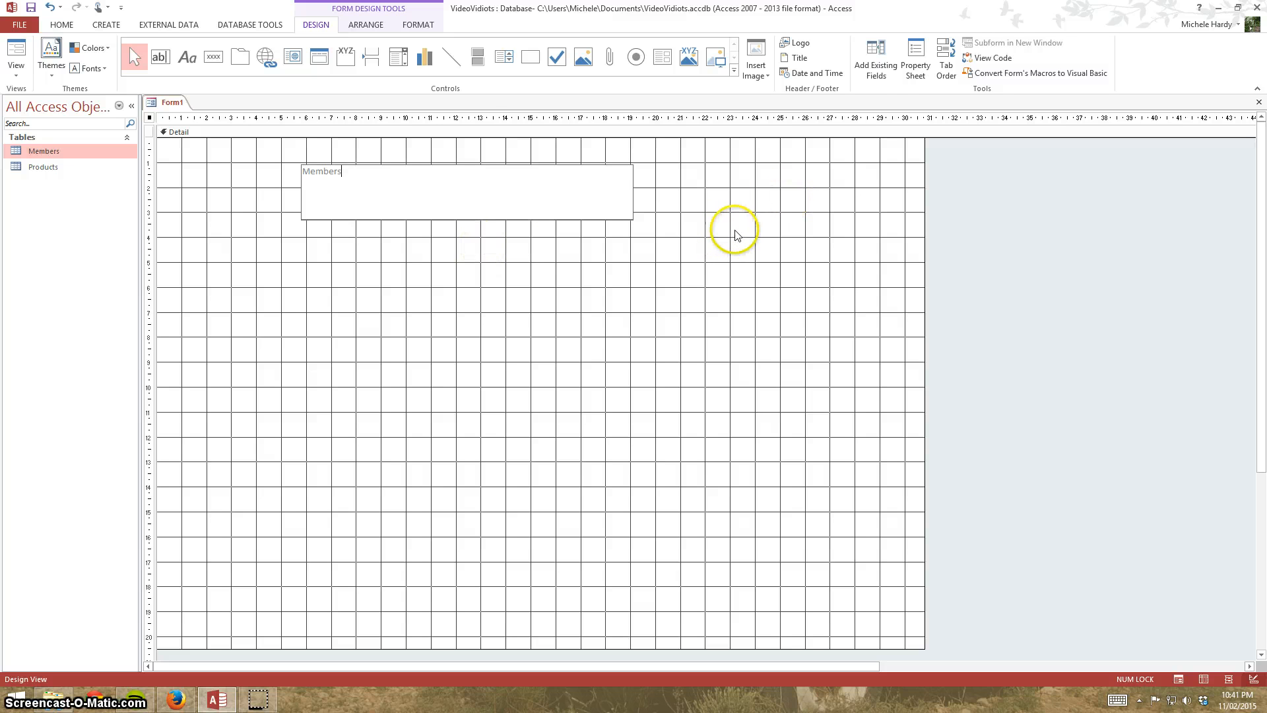
Step: Format the Members title label with the Arial Black font at size 48
left_click(917, 59)
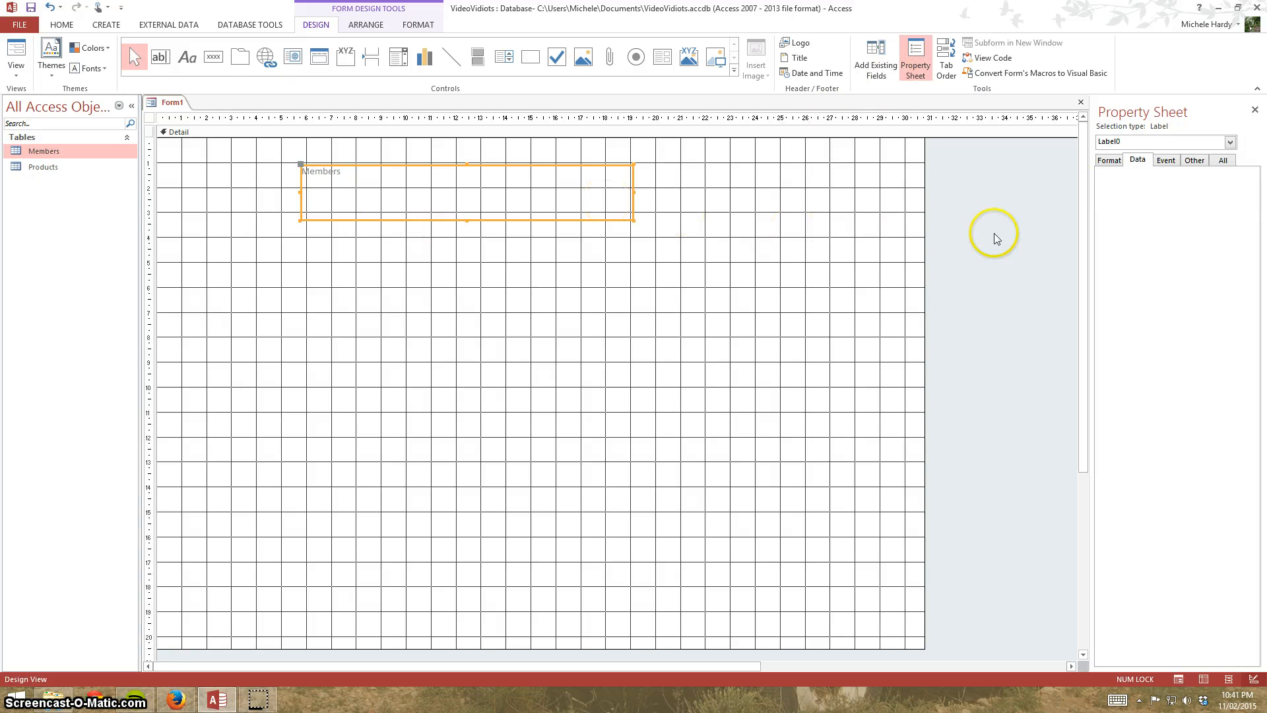
left_click(1110, 160)
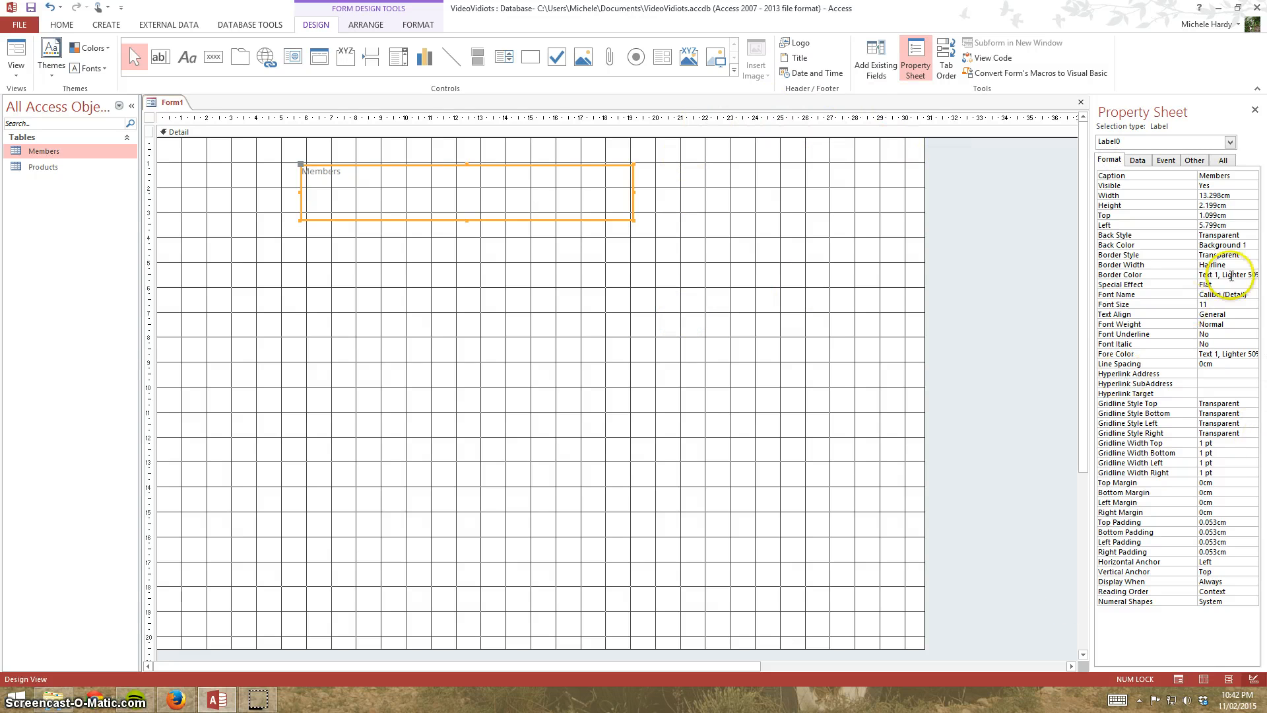
left_click(1228, 296)
left_click(1254, 295)
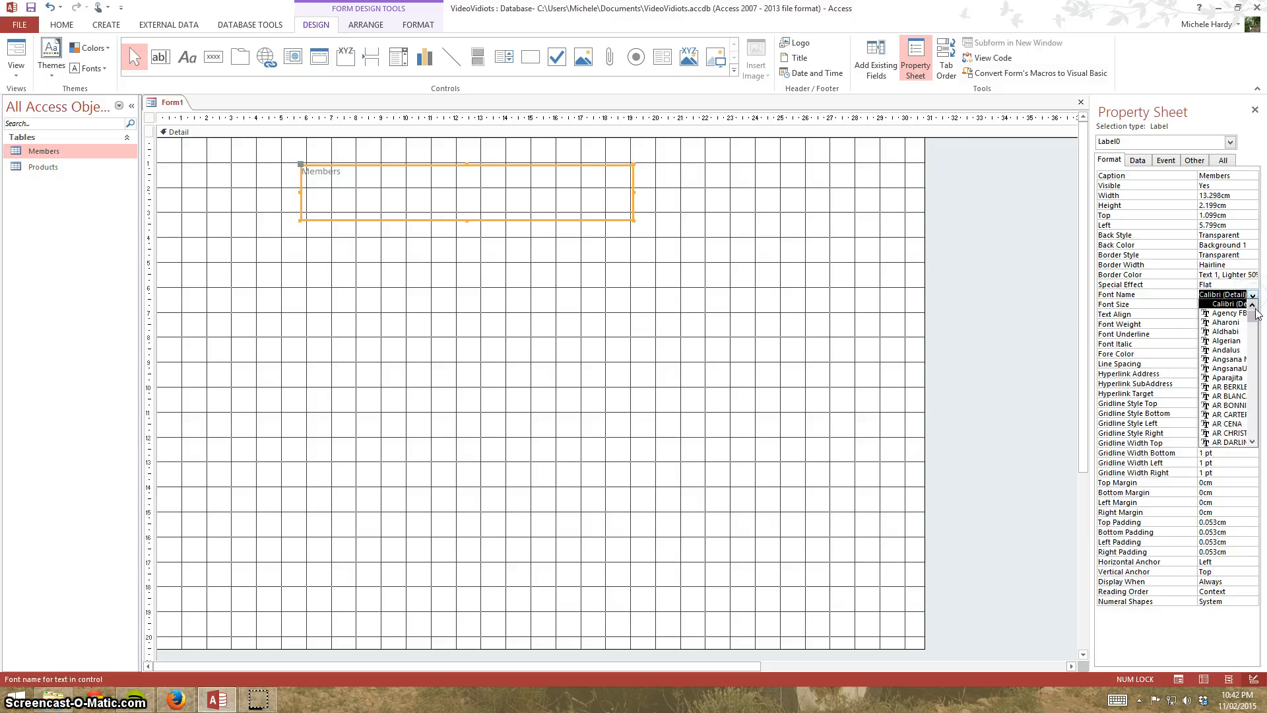
left_click_drag(1257, 314, 1259, 367)
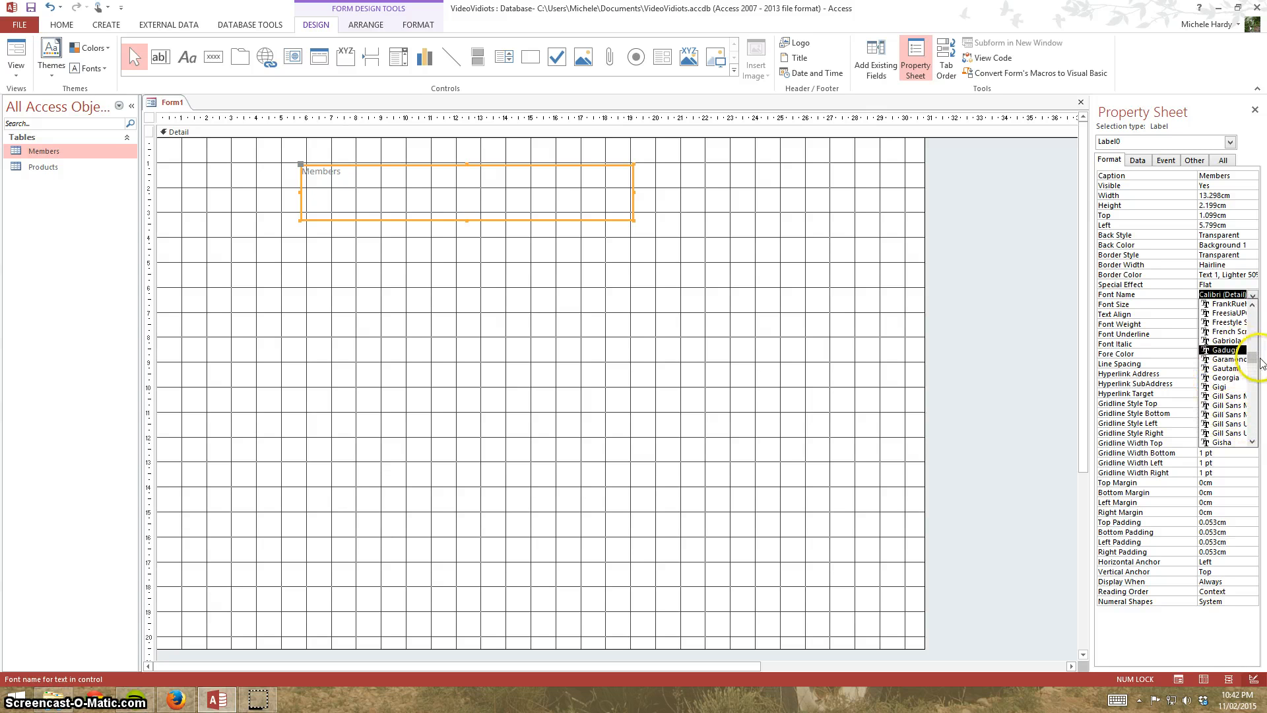
left_click_drag(1258, 362, 1254, 330)
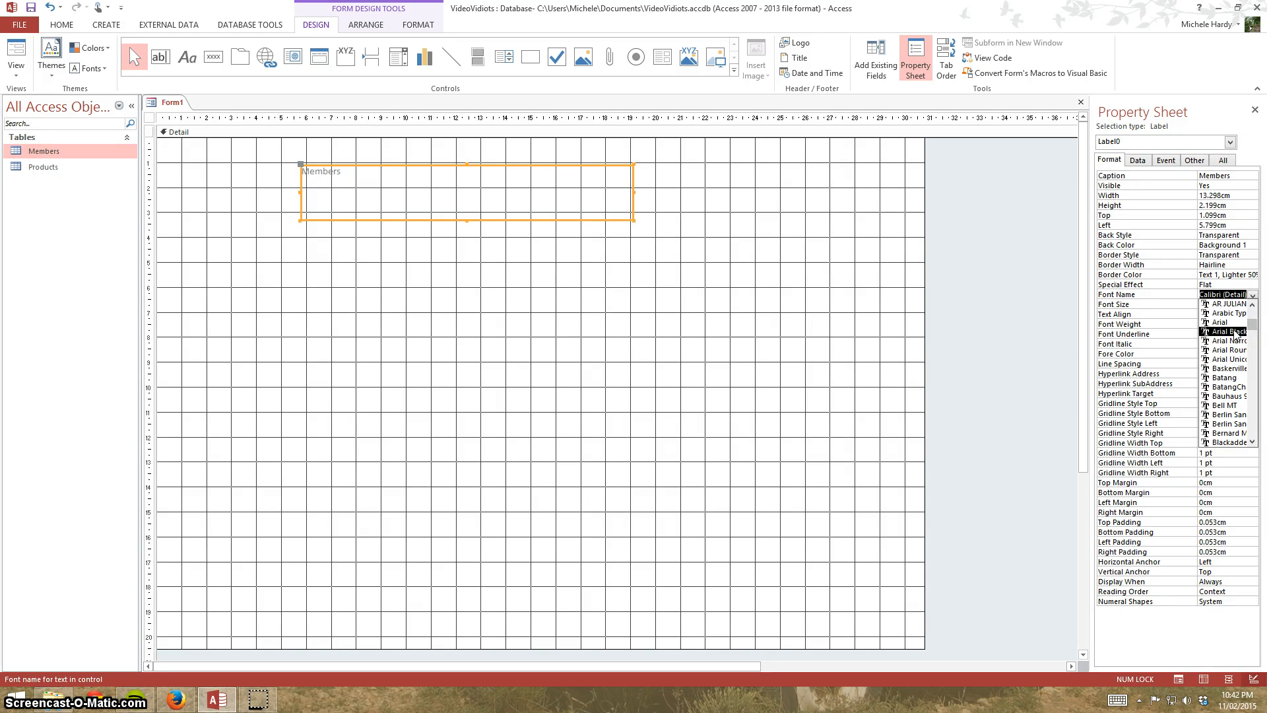
left_click(1237, 332)
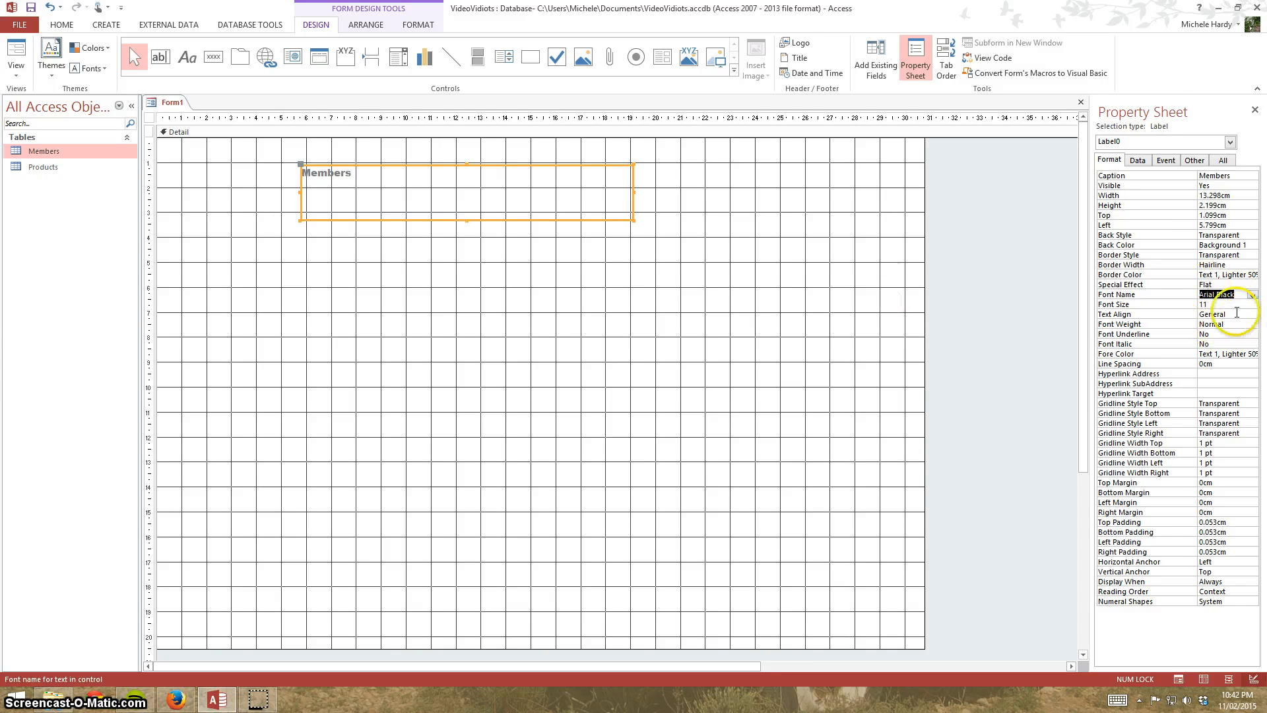
left_click(1217, 305)
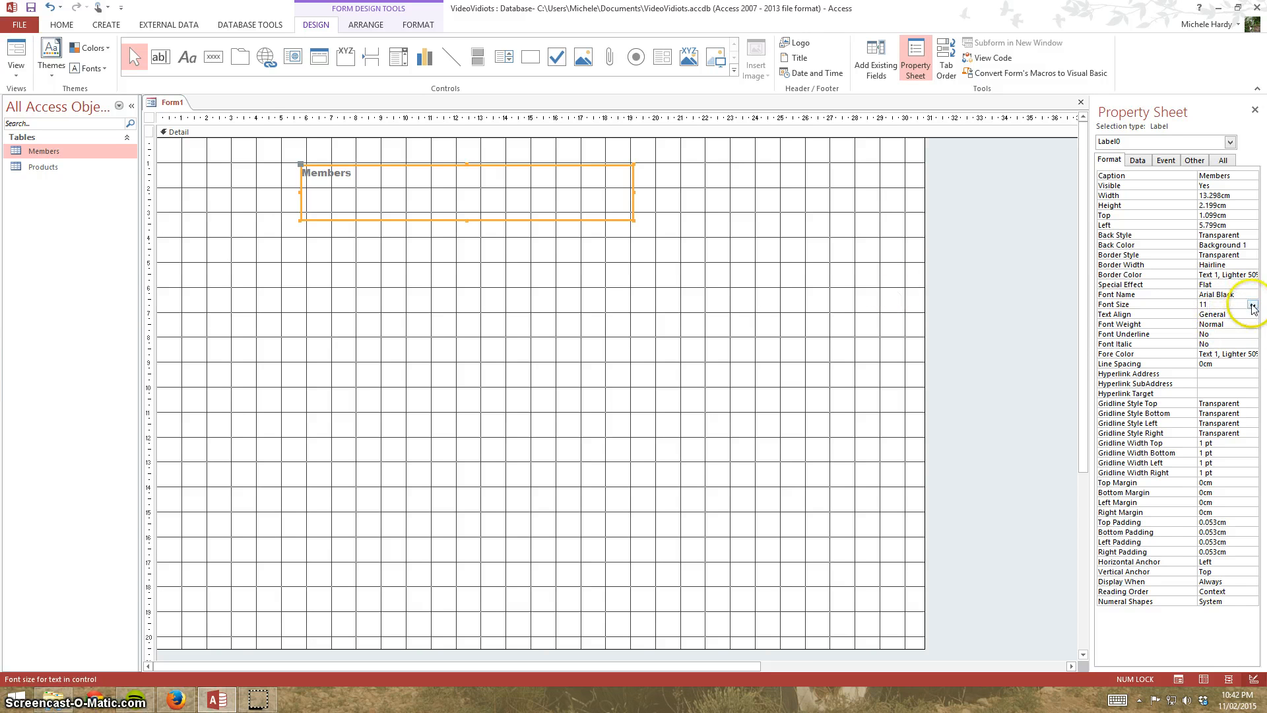
left_click(1252, 304)
left_click(1236, 444)
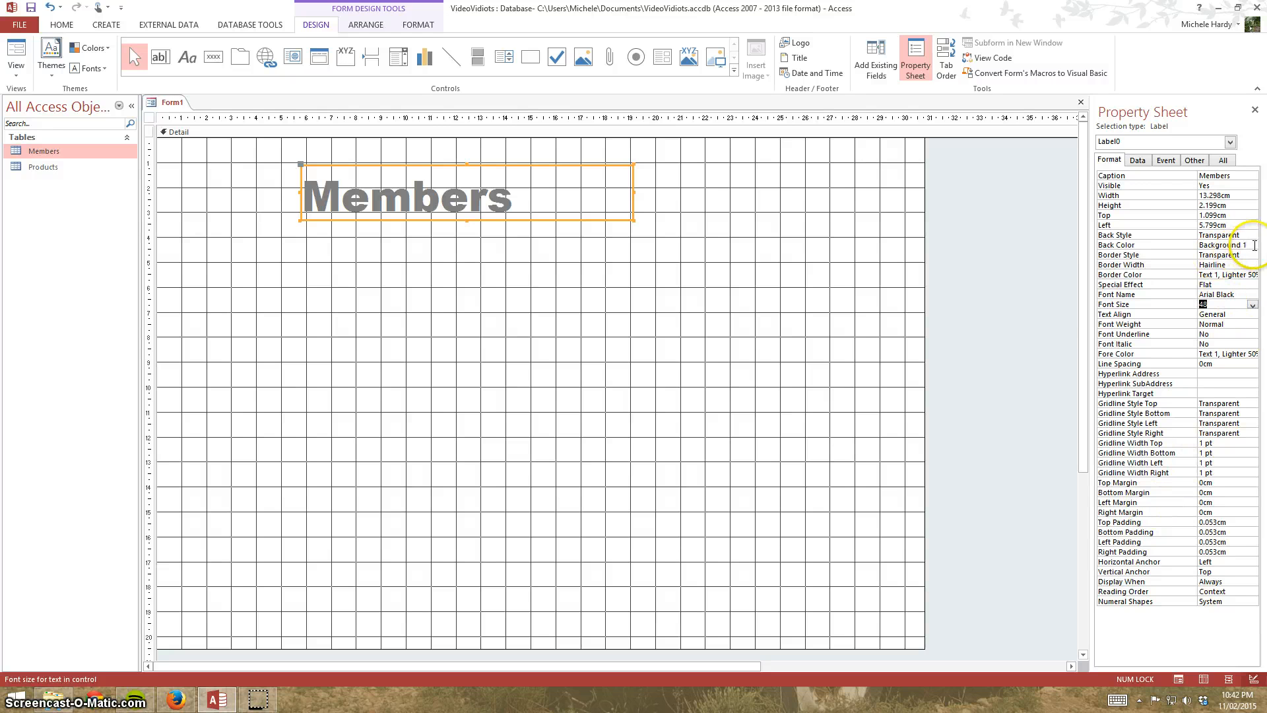
Step: Give the Members label a light blue Accent 5 back color and a lighter Accent 5 border color
left_click(1252, 245)
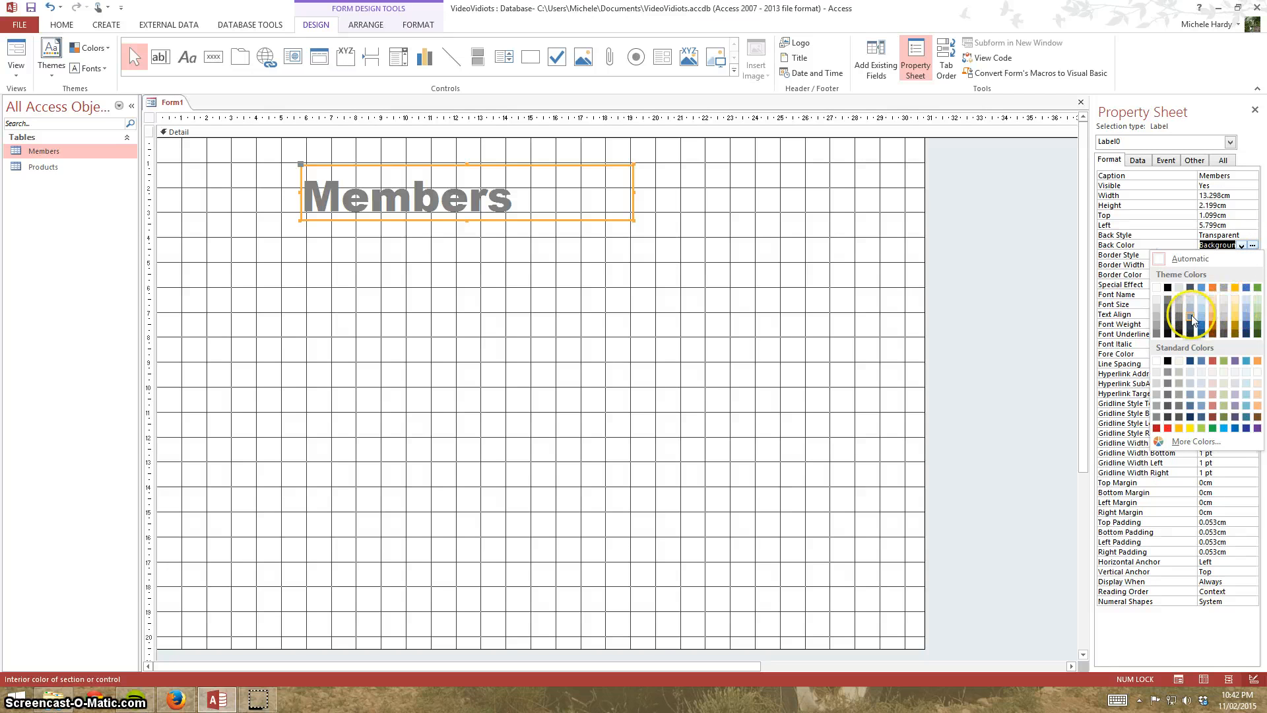
left_click(1245, 328)
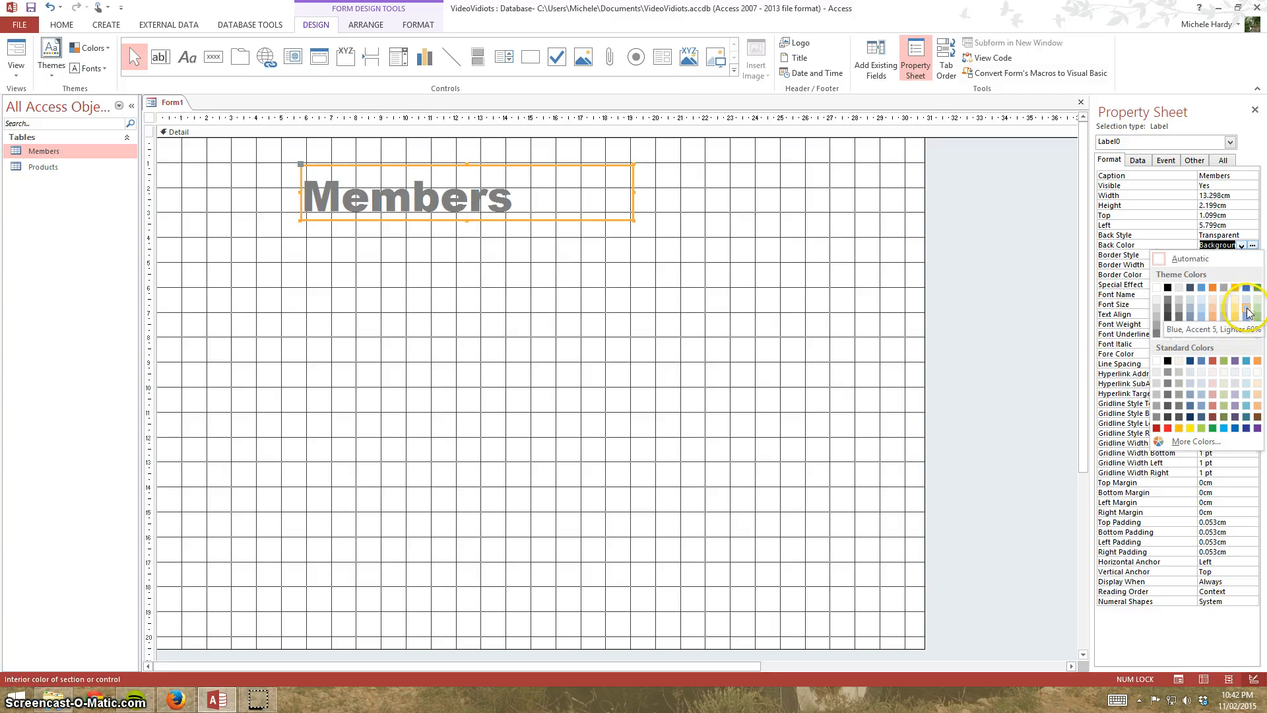
left_click(1247, 302)
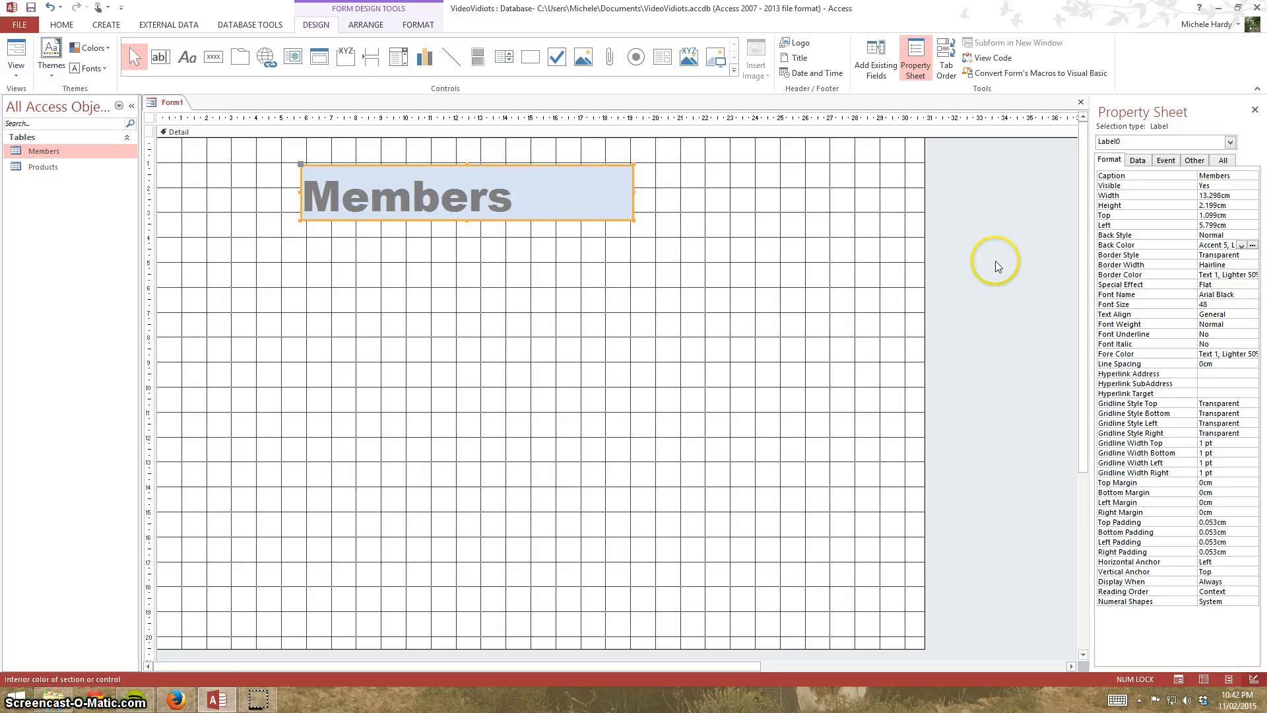
left_click(1236, 273)
left_click(1251, 275)
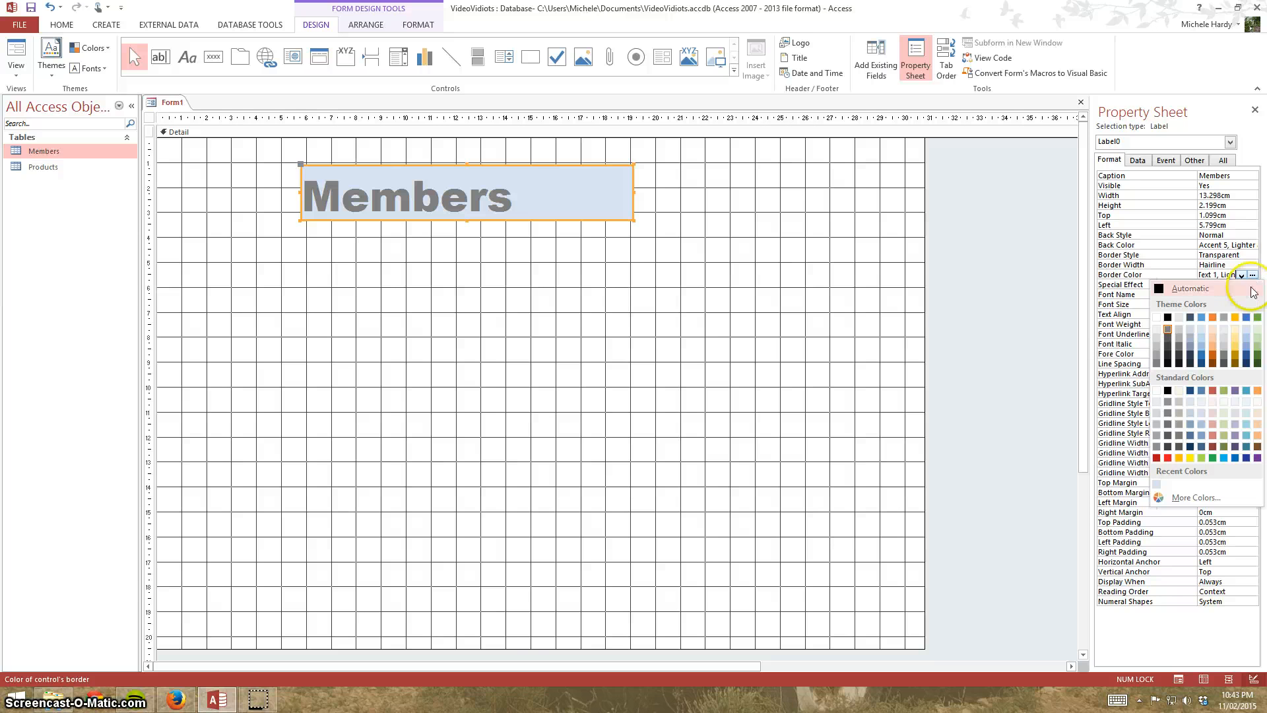
left_click(1247, 340)
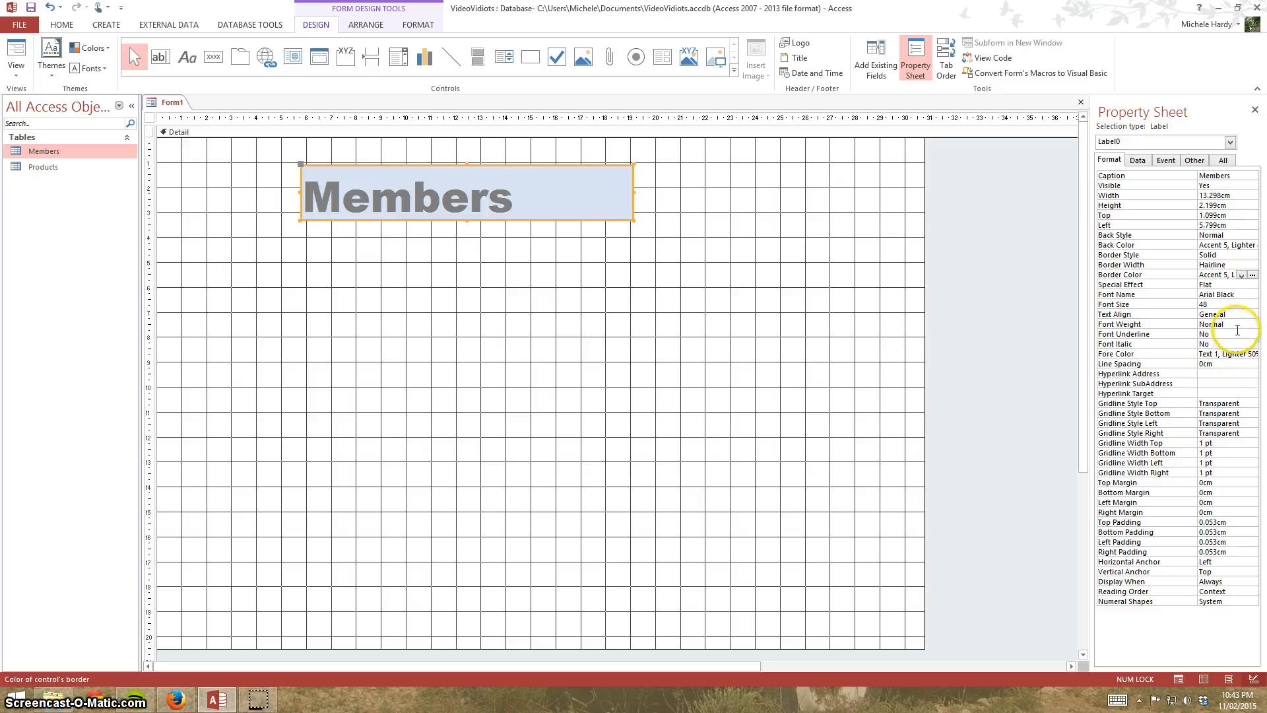
Step: Center the text of the Members label and select the form's Detail section
left_click(1235, 310)
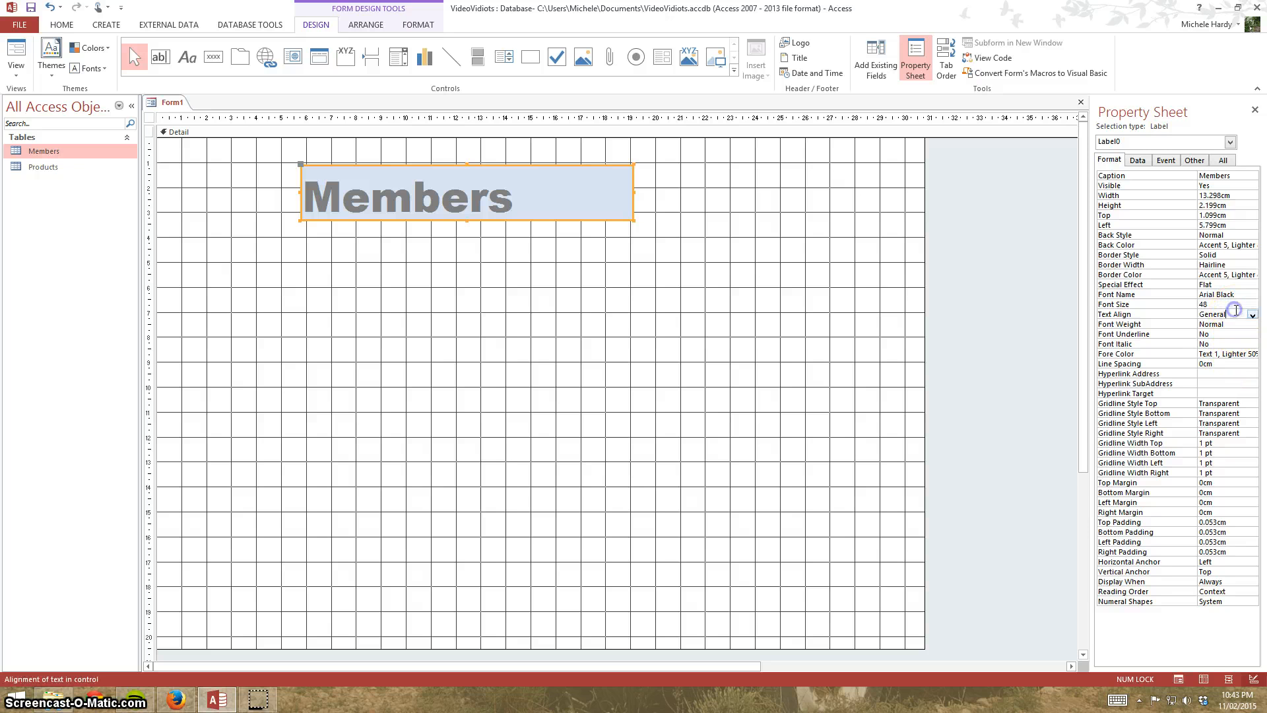
left_click(1252, 316)
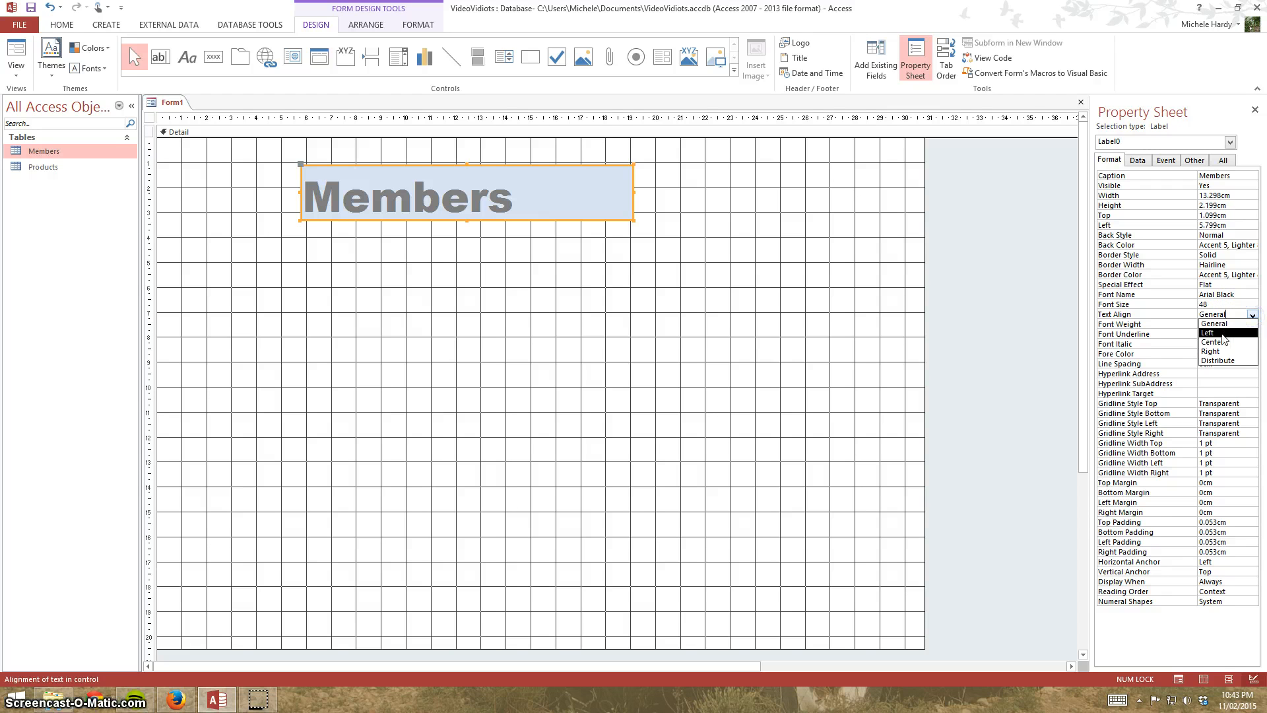
left_click(1216, 342)
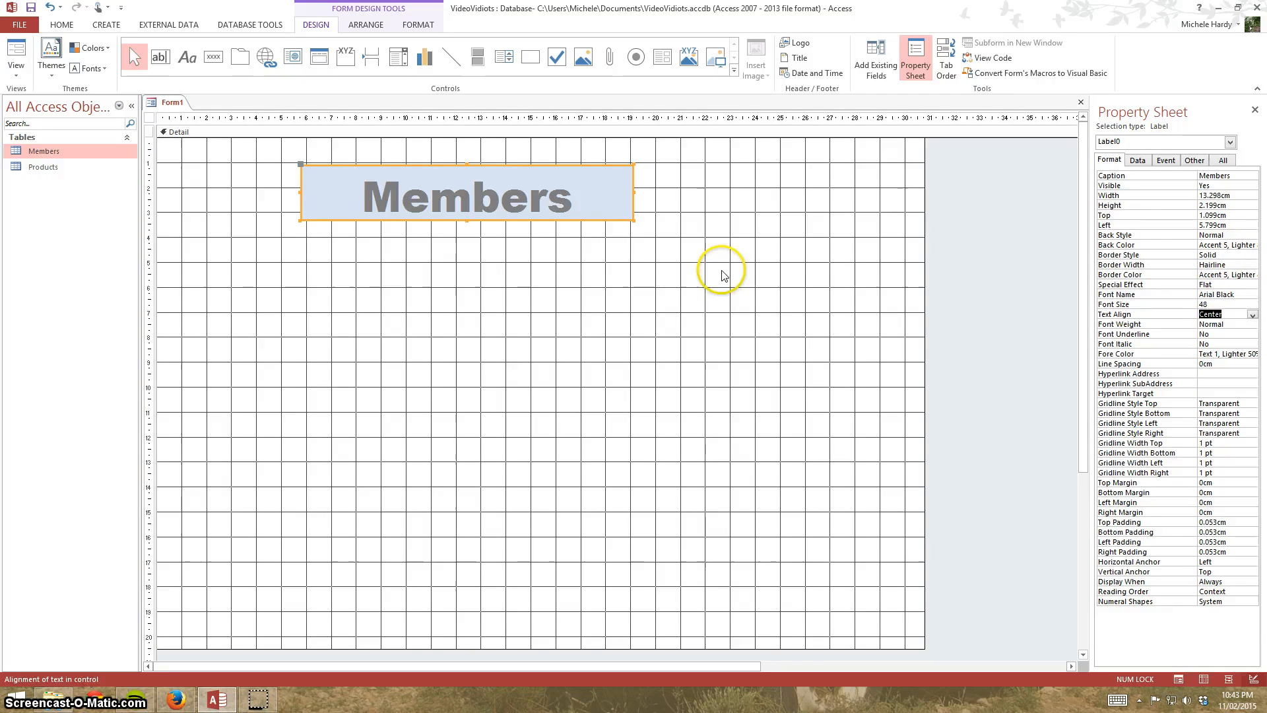
left_click(742, 272)
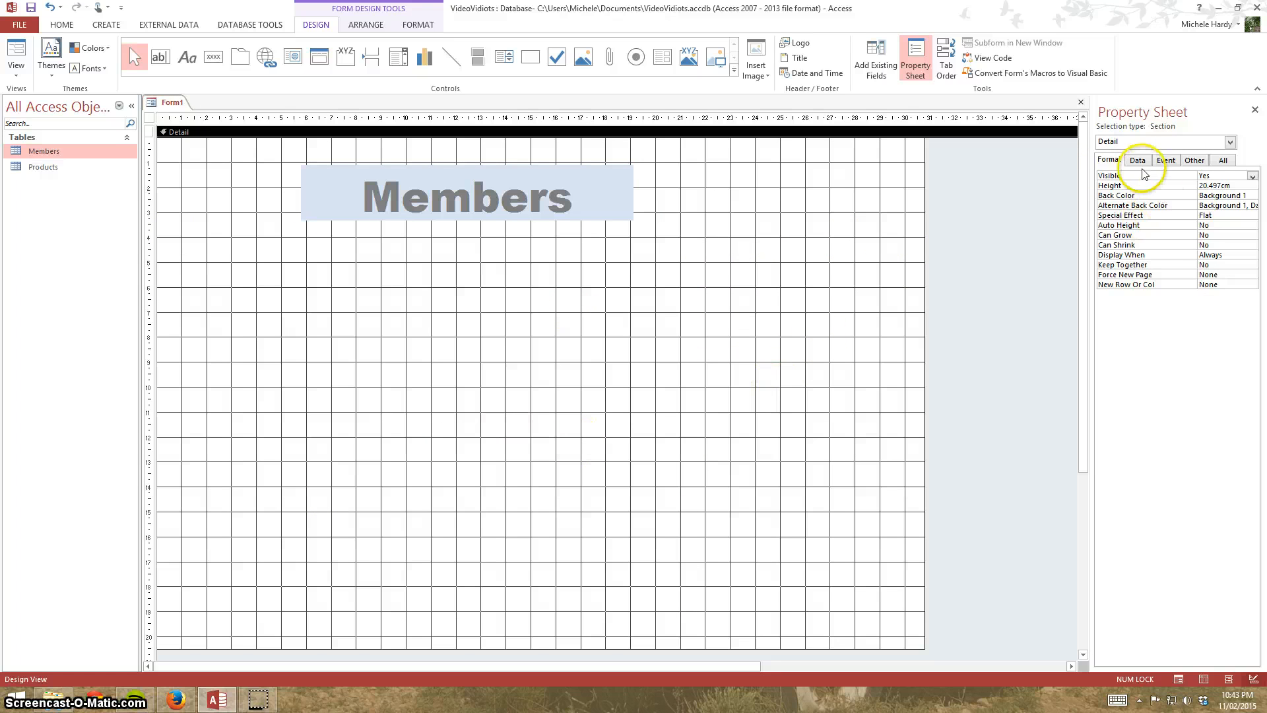
Step: Give the form's Detail section a light gold Accent 4 back color and close its properties
left_click(1227, 195)
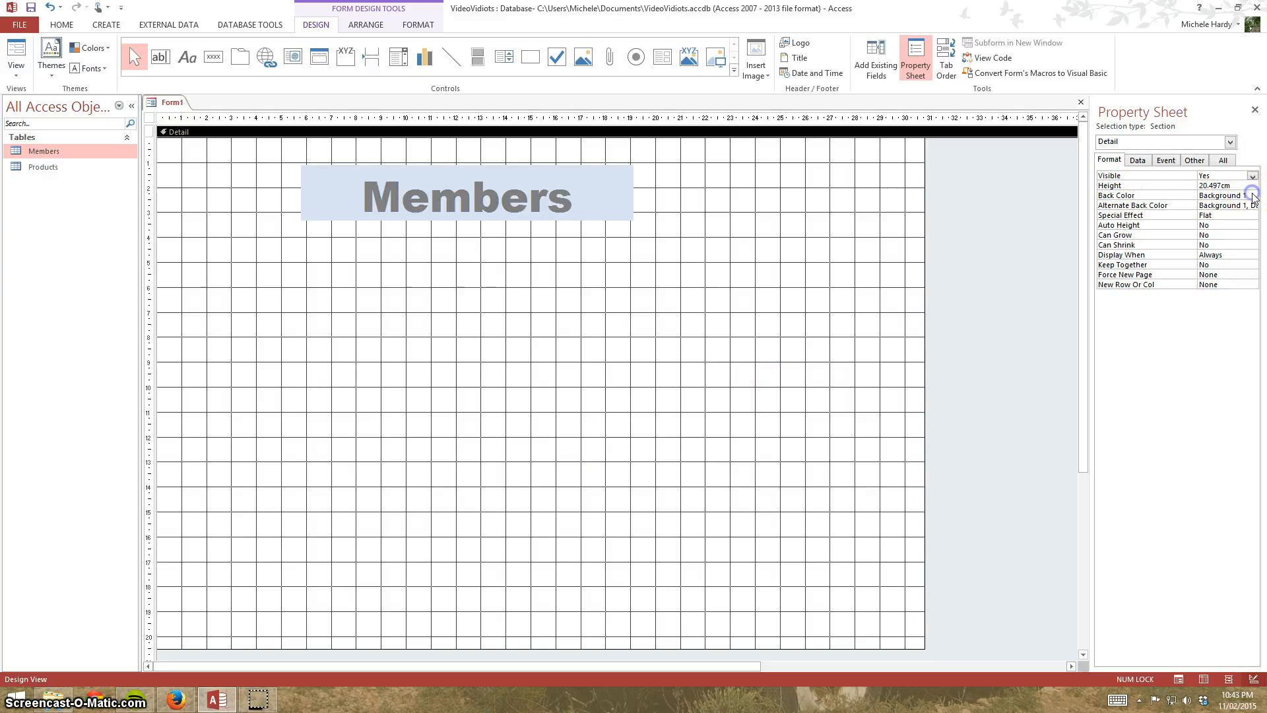
left_click(1242, 196)
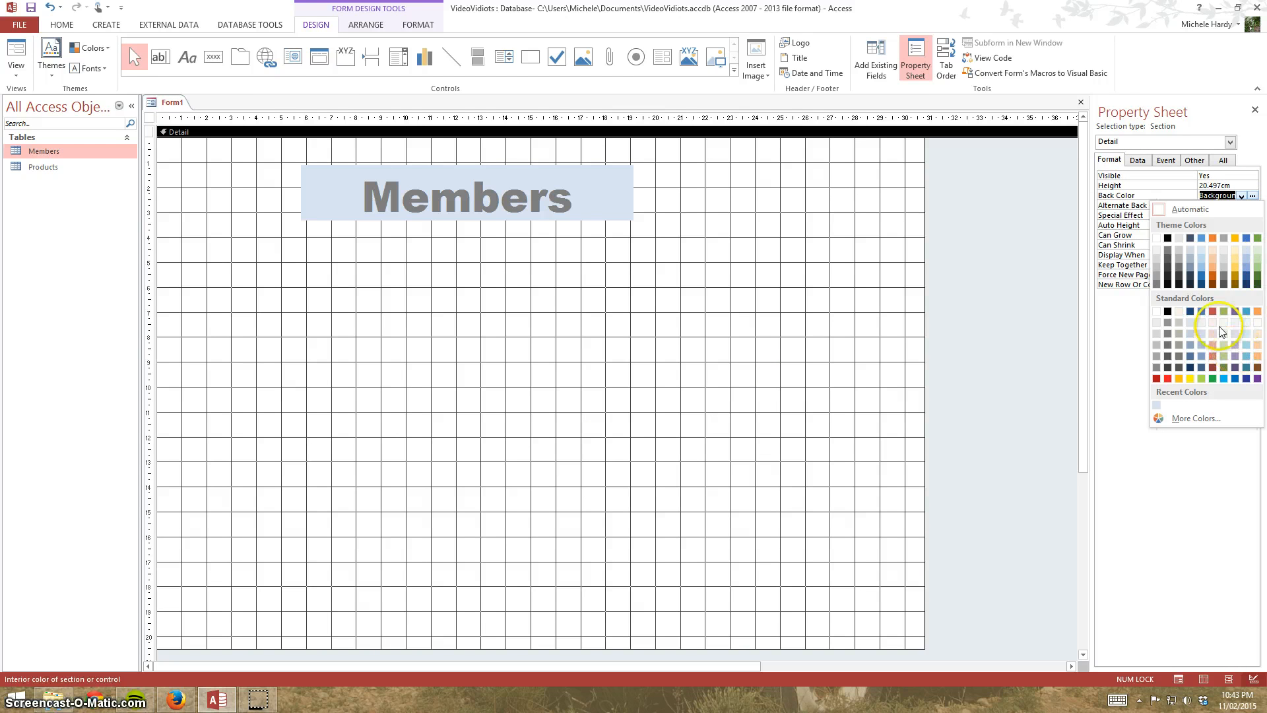
left_click(1235, 261)
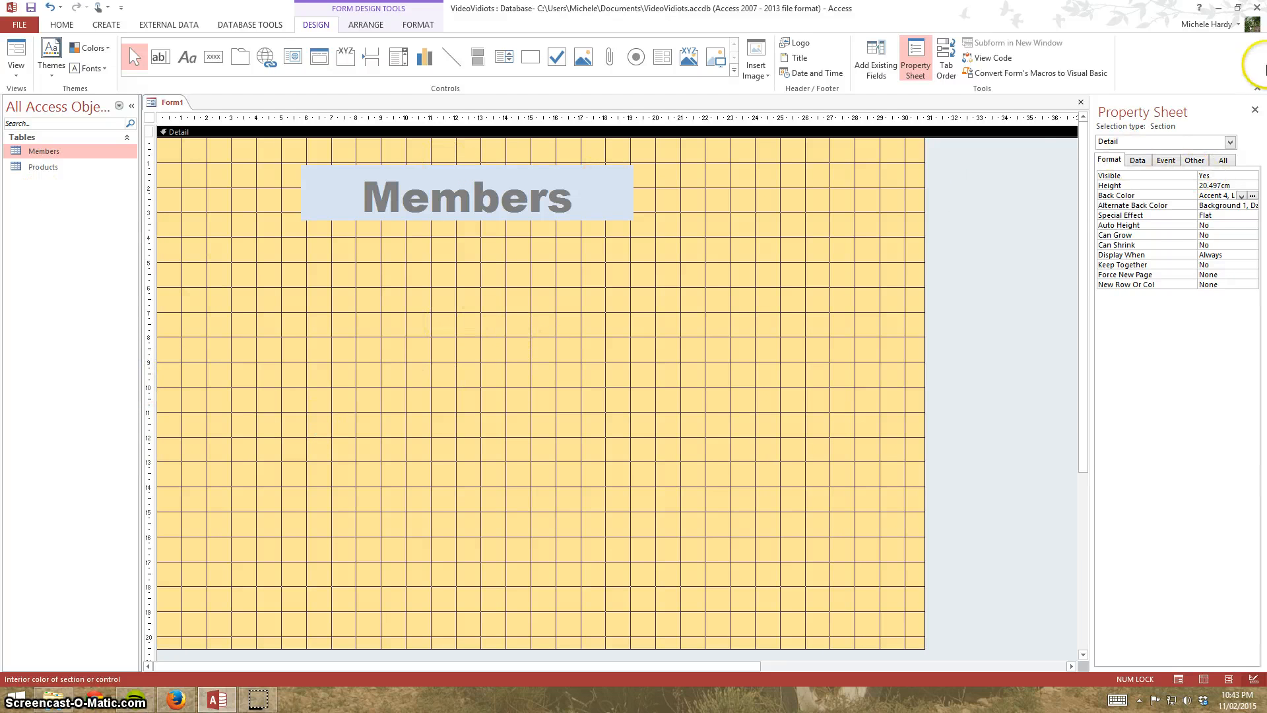
left_click(914, 53)
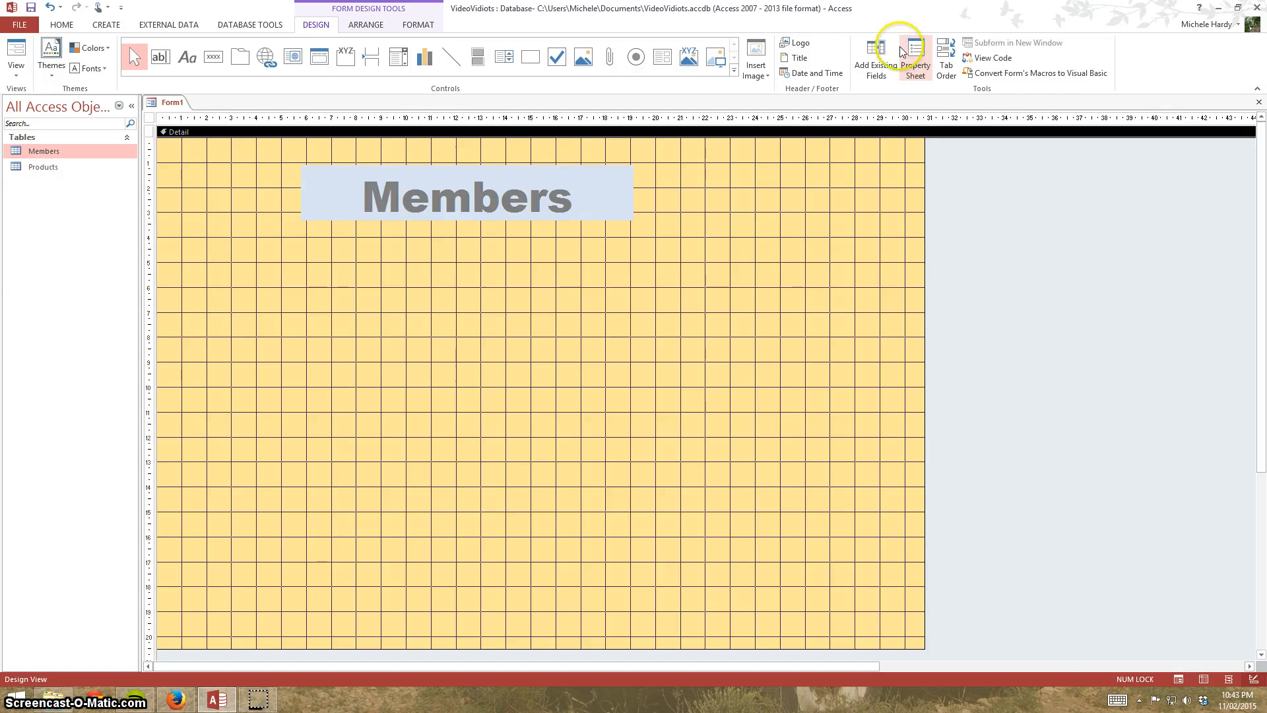
Step: Add the Membership Number, Title, First Name, Last Name, Address Line 1 and Address Line 2 fields to the form's Detail section
left_click(874, 54)
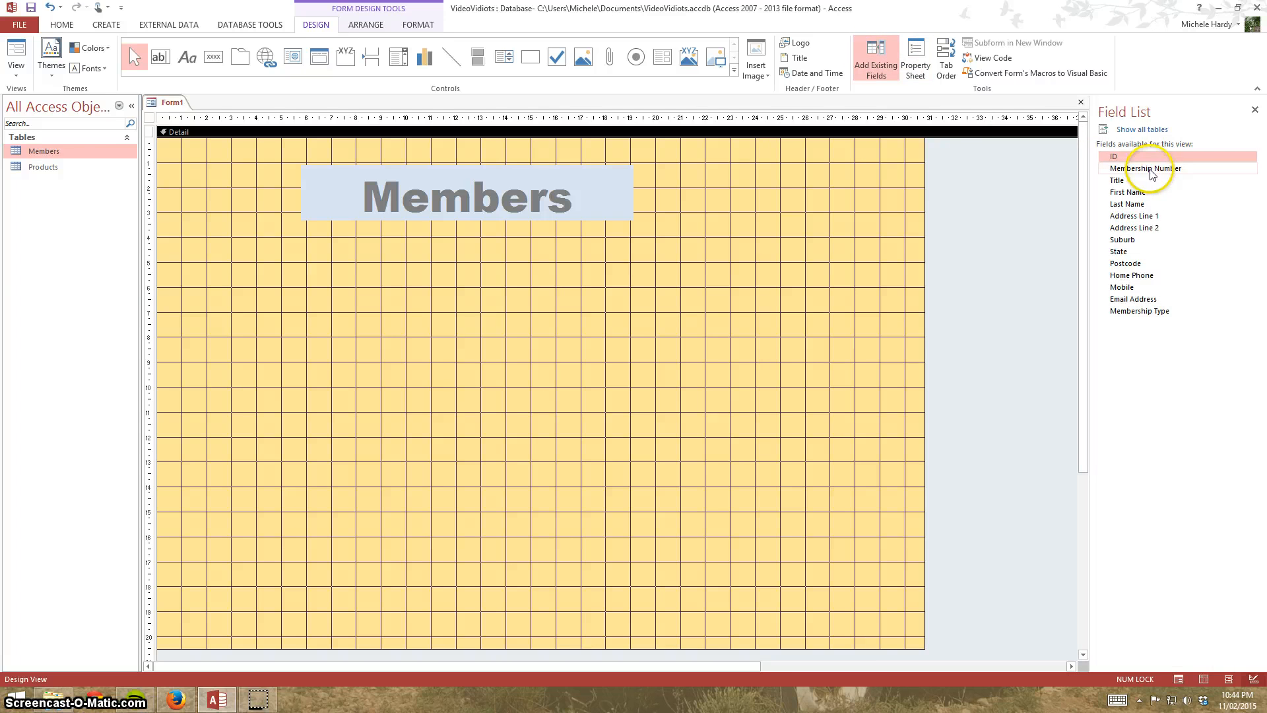
left_click_drag(1147, 168, 467, 307)
left_click_drag(1187, 180, 502, 377)
left_click_drag(1127, 192, 421, 497)
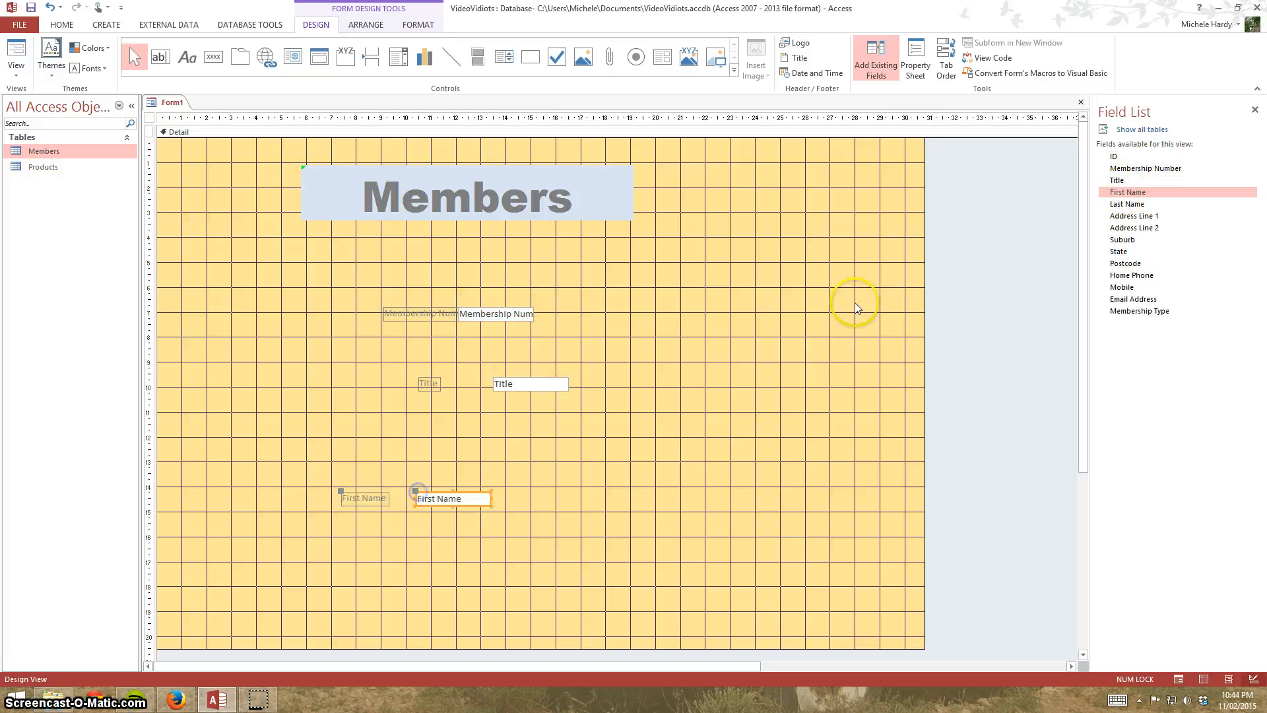
left_click_drag(1120, 206, 765, 396)
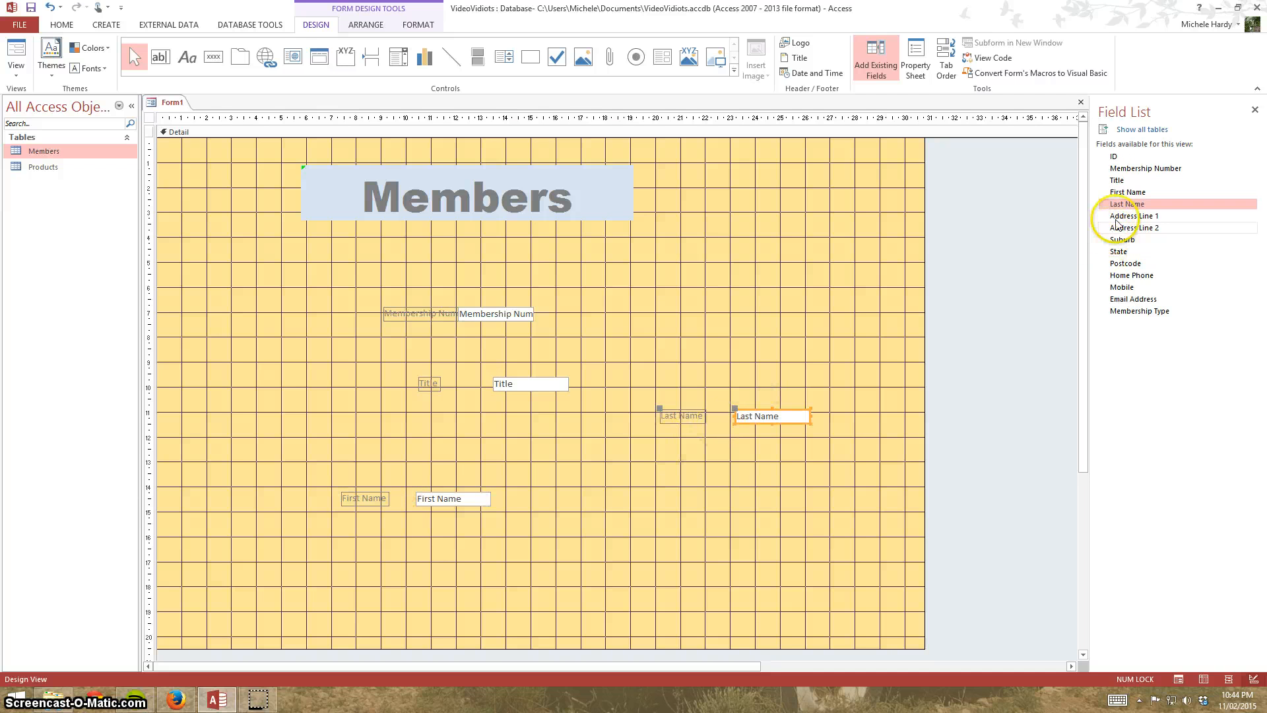
left_click_drag(1130, 216, 668, 488)
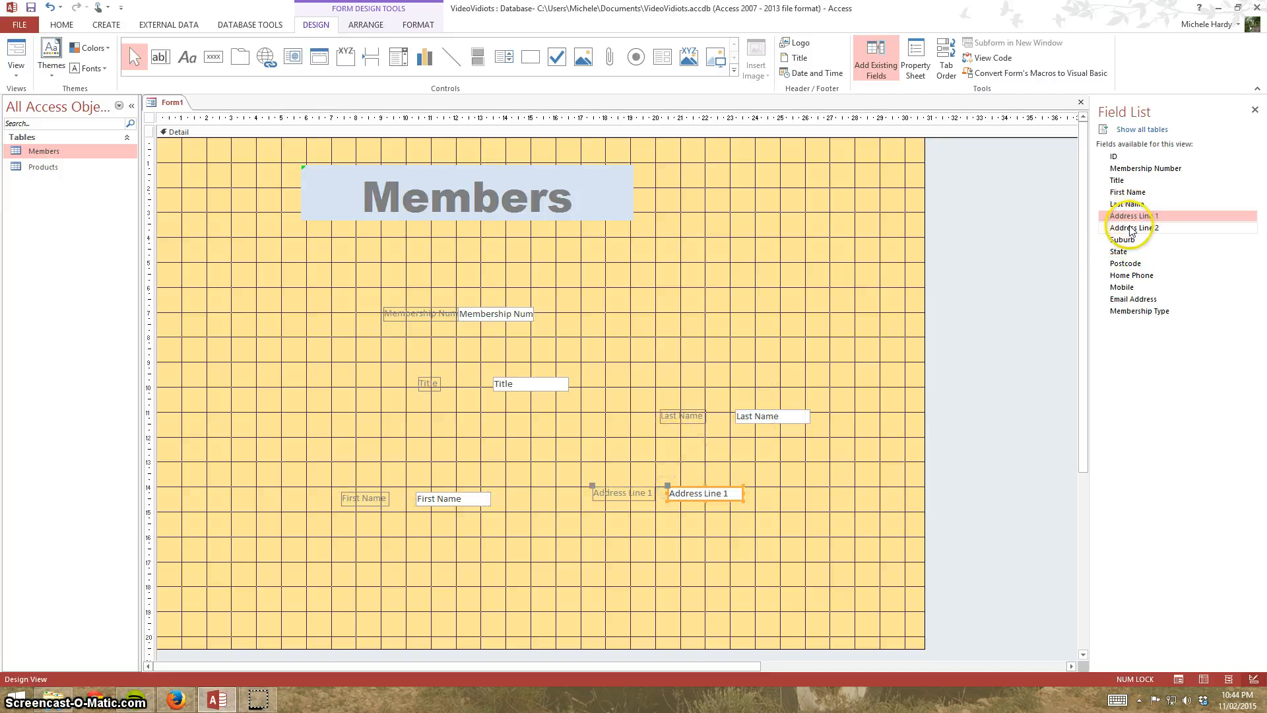
left_click_drag(1135, 228, 743, 495)
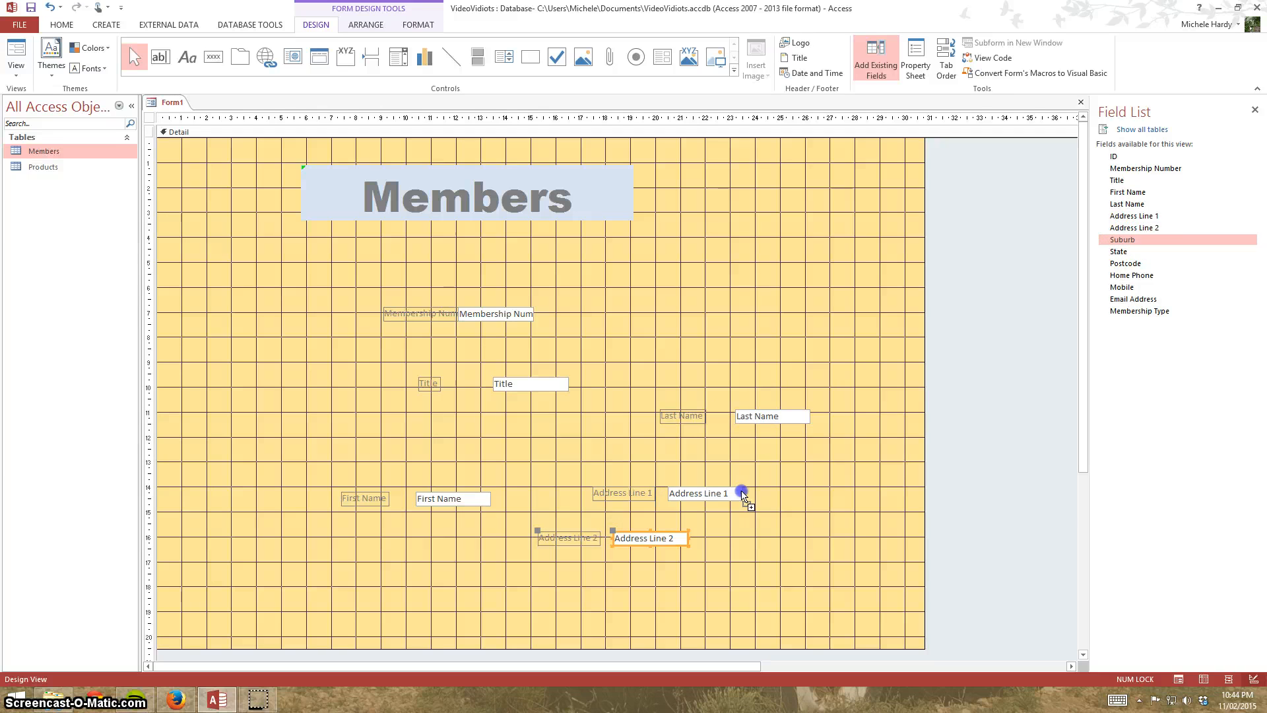
Step: Add the Suburb, State, Postcode, Home Phone, Mobile, Email Address and Membership Type fields to the form, then close the field list
left_click_drag(433, 581, 433, 581)
left_click_drag(1116, 251, 607, 584)
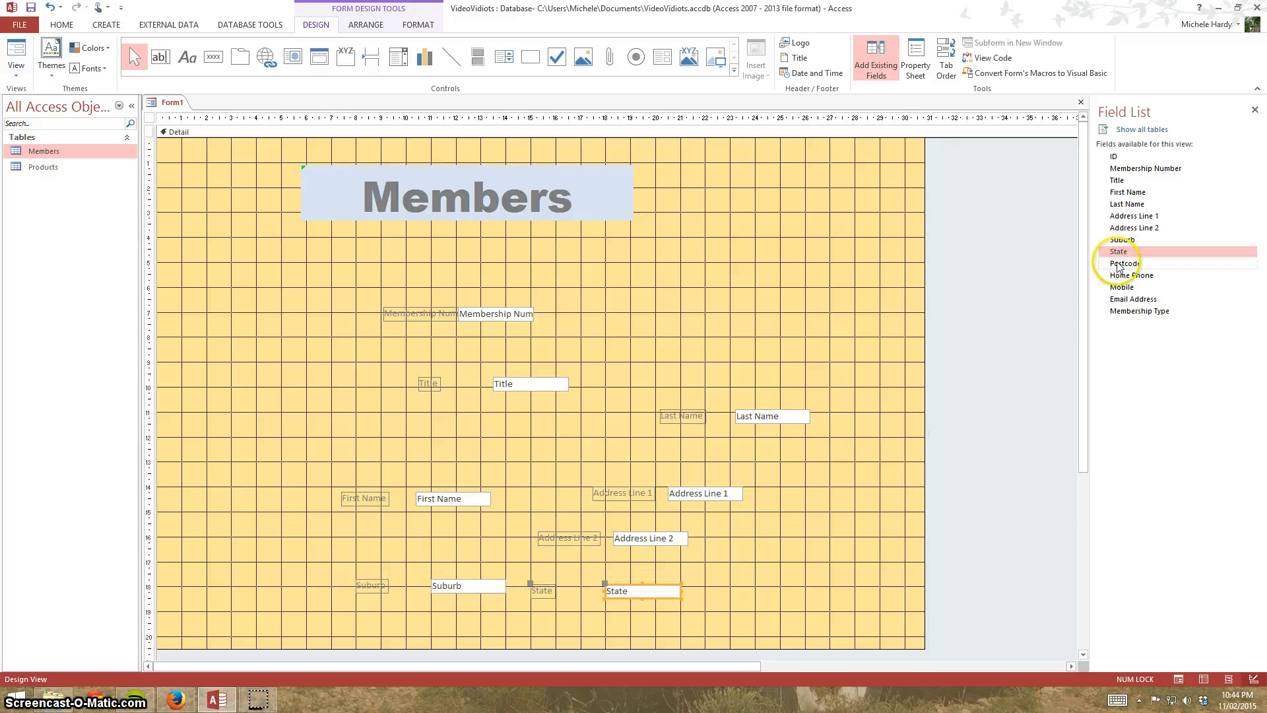
left_click_drag(1122, 263, 762, 592)
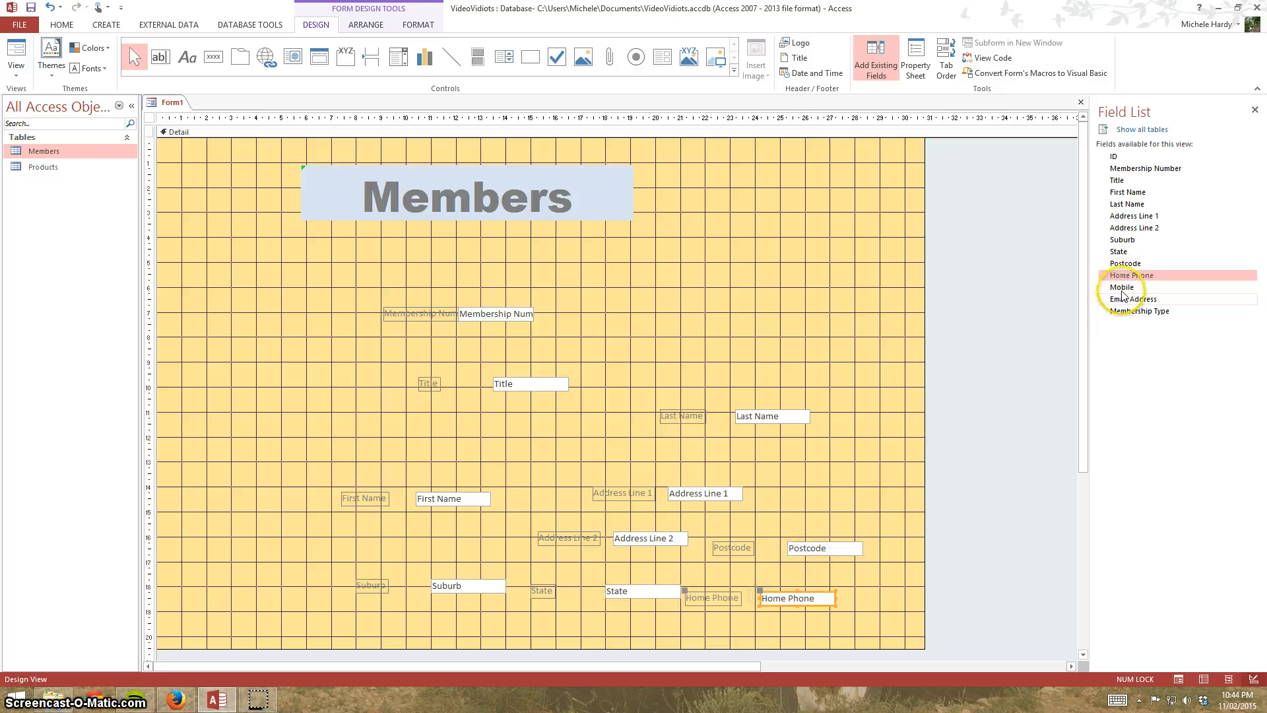
left_click_drag(1121, 288, 740, 236)
left_click_drag(1131, 311, 706, 303)
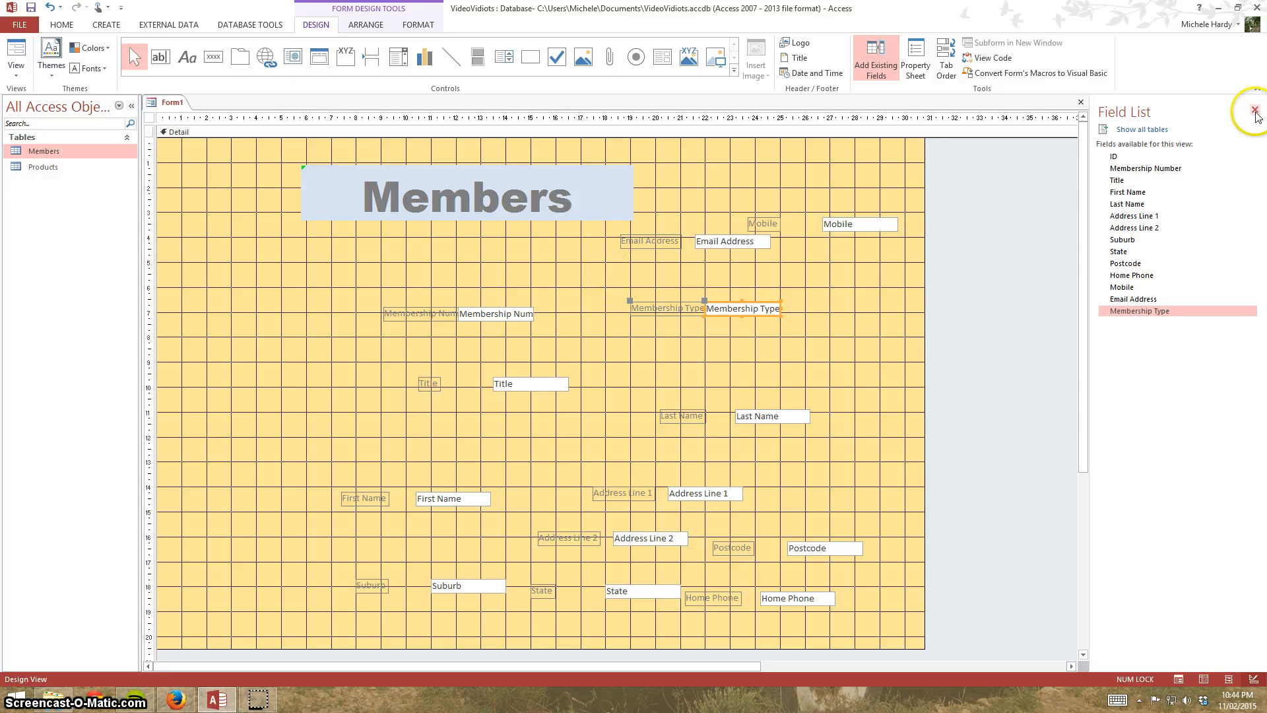
left_click(876, 59)
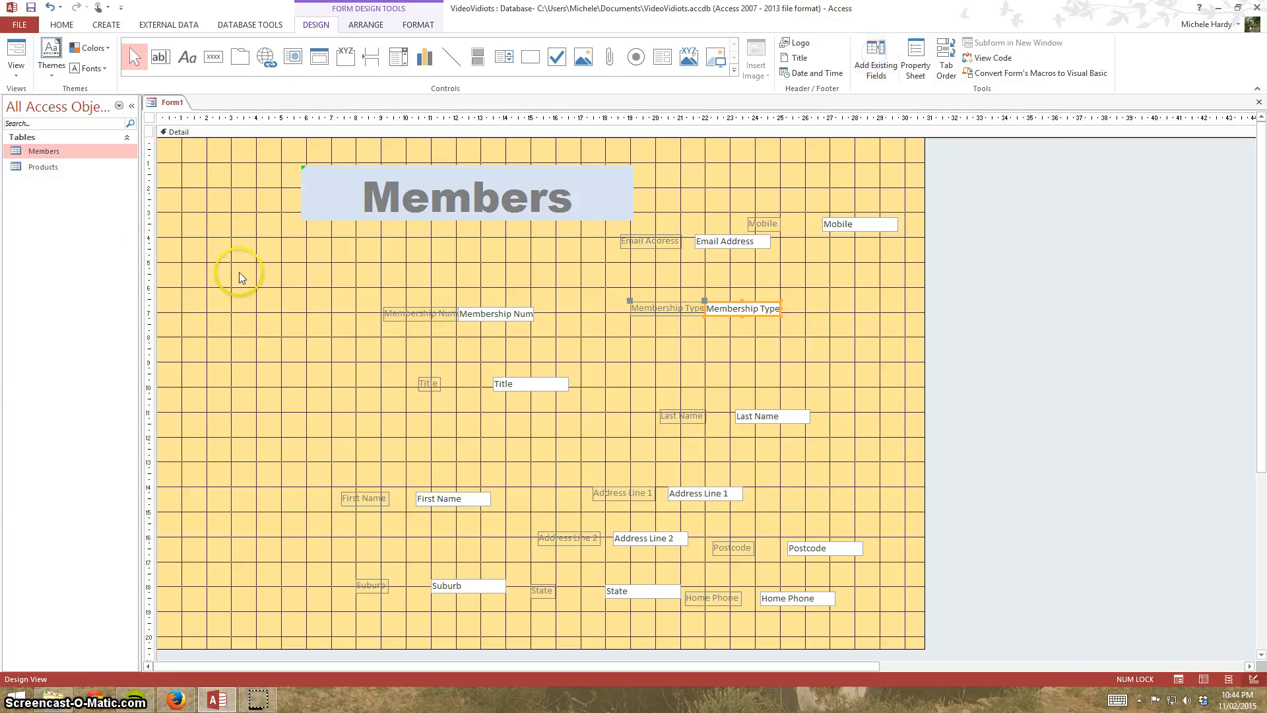
Step: Line up the Membership Number label and text box below the title, about 5.8 cm down the form, and widen the text box to fit its name
left_click(496, 316)
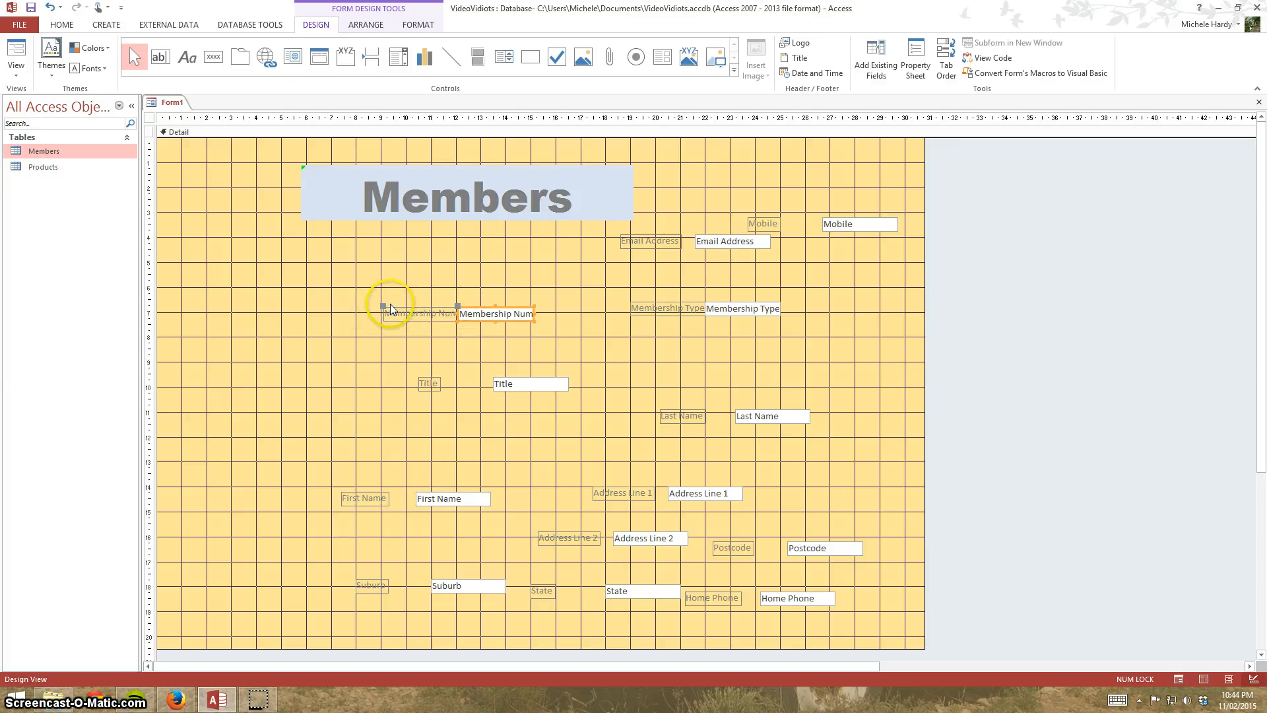
left_click_drag(385, 305, 290, 300)
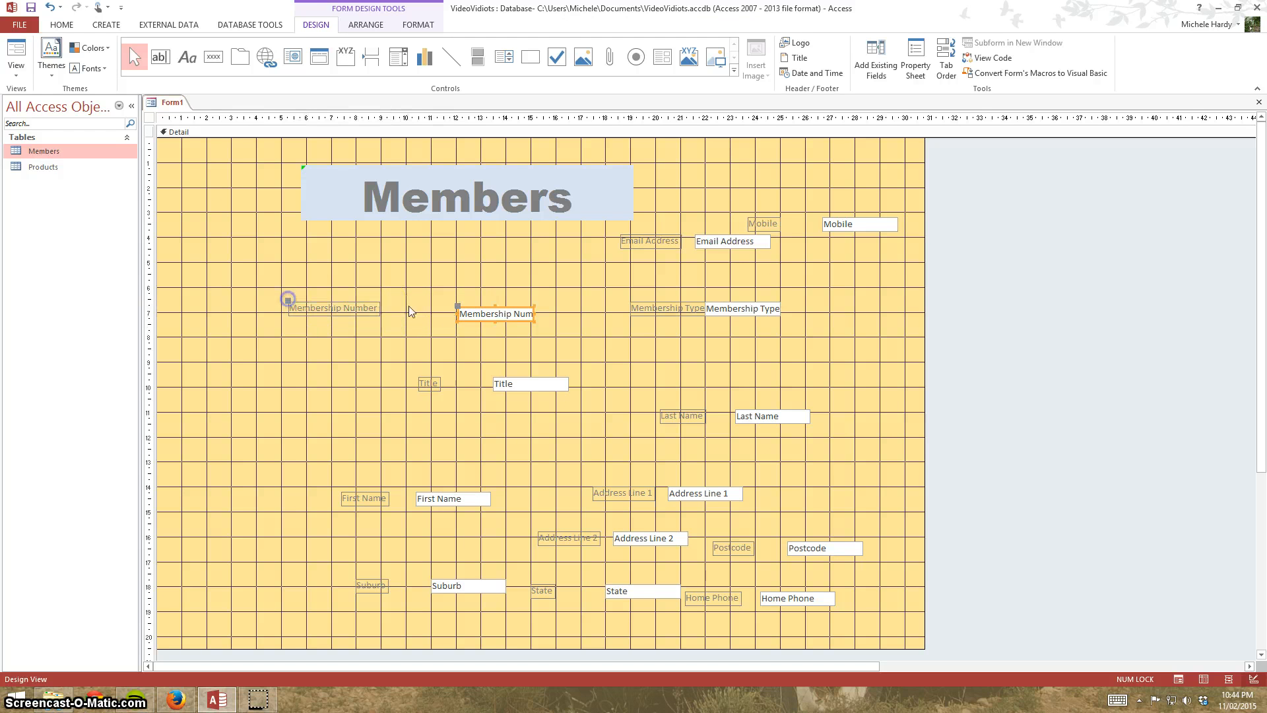
left_click_drag(453, 307, 392, 281)
left_click(423, 305)
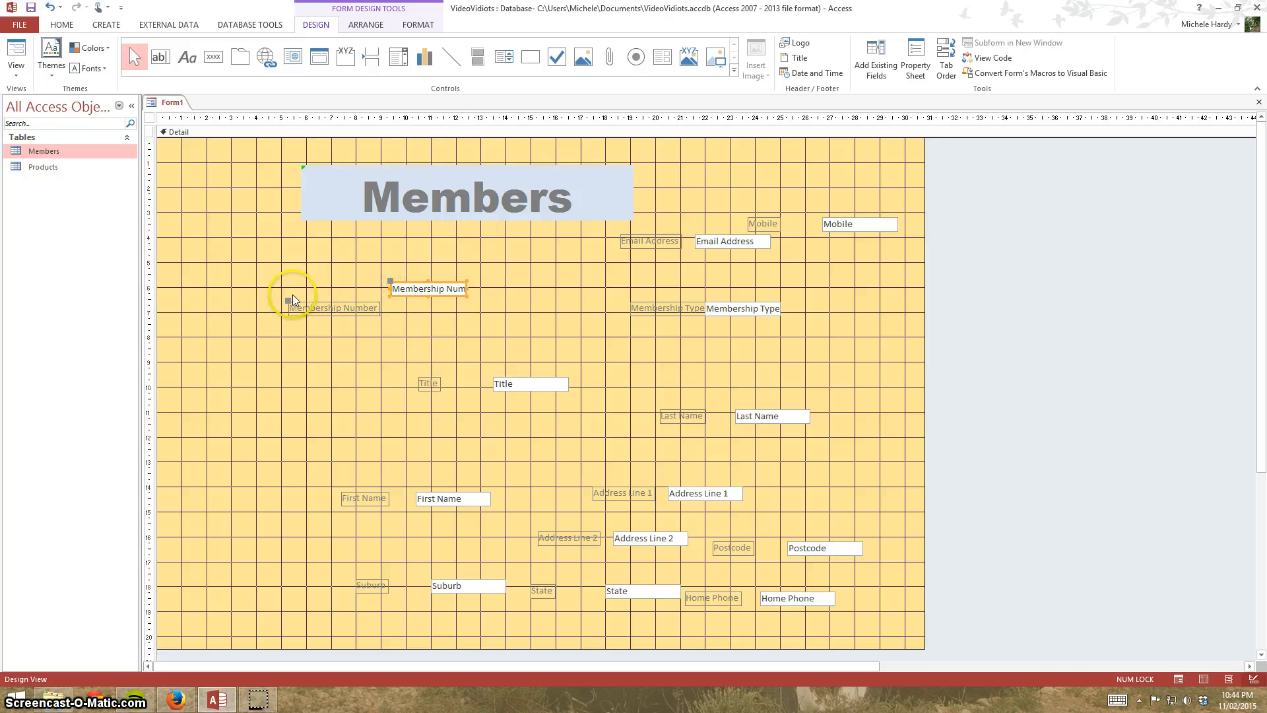
left_click_drag(288, 302, 284, 281)
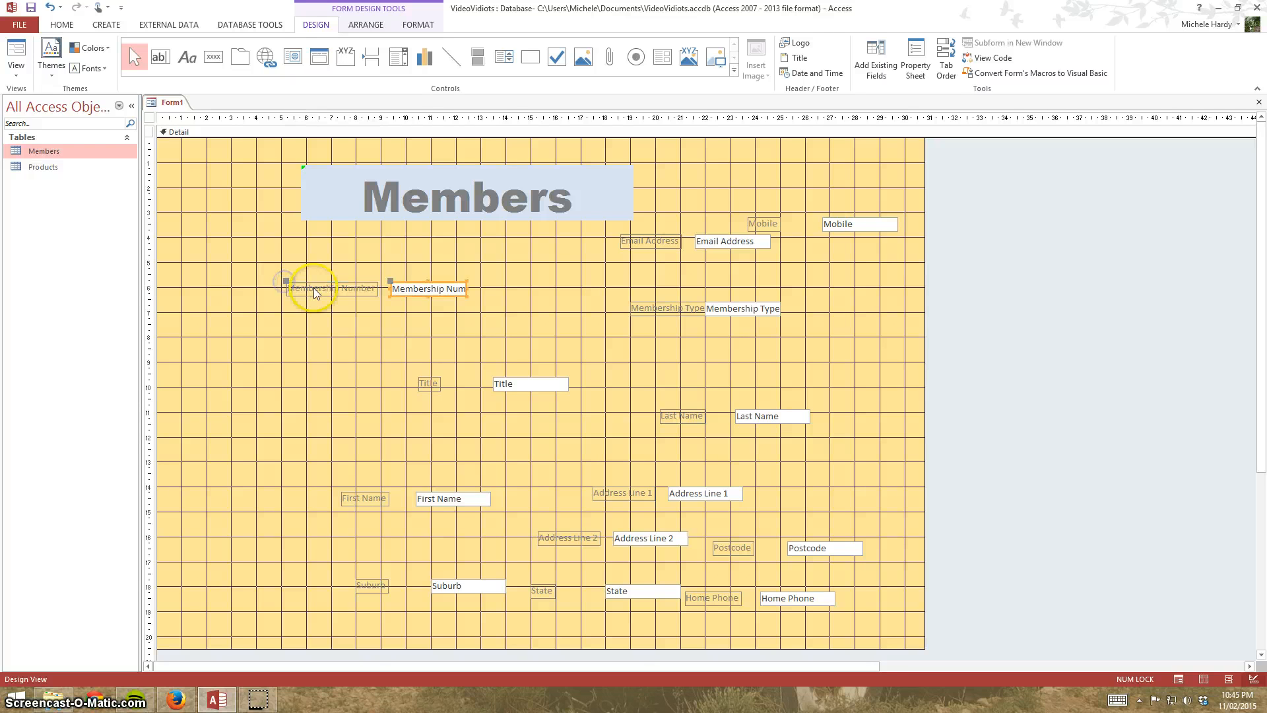
left_click(396, 277)
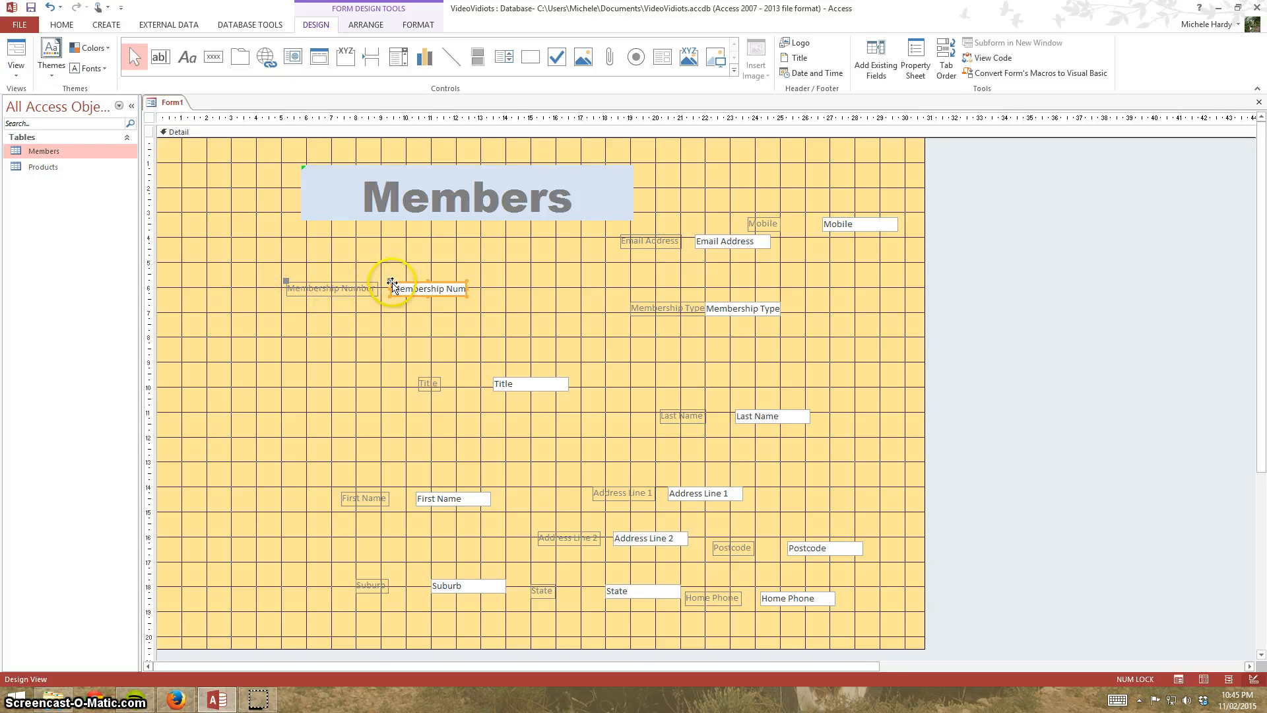
mouse_move(392, 284)
left_mouse_down()
mouse_move(280, 297)
mouse_move(291, 307)
mouse_move(415, 290)
mouse_move(392, 282)
left_mouse_up()
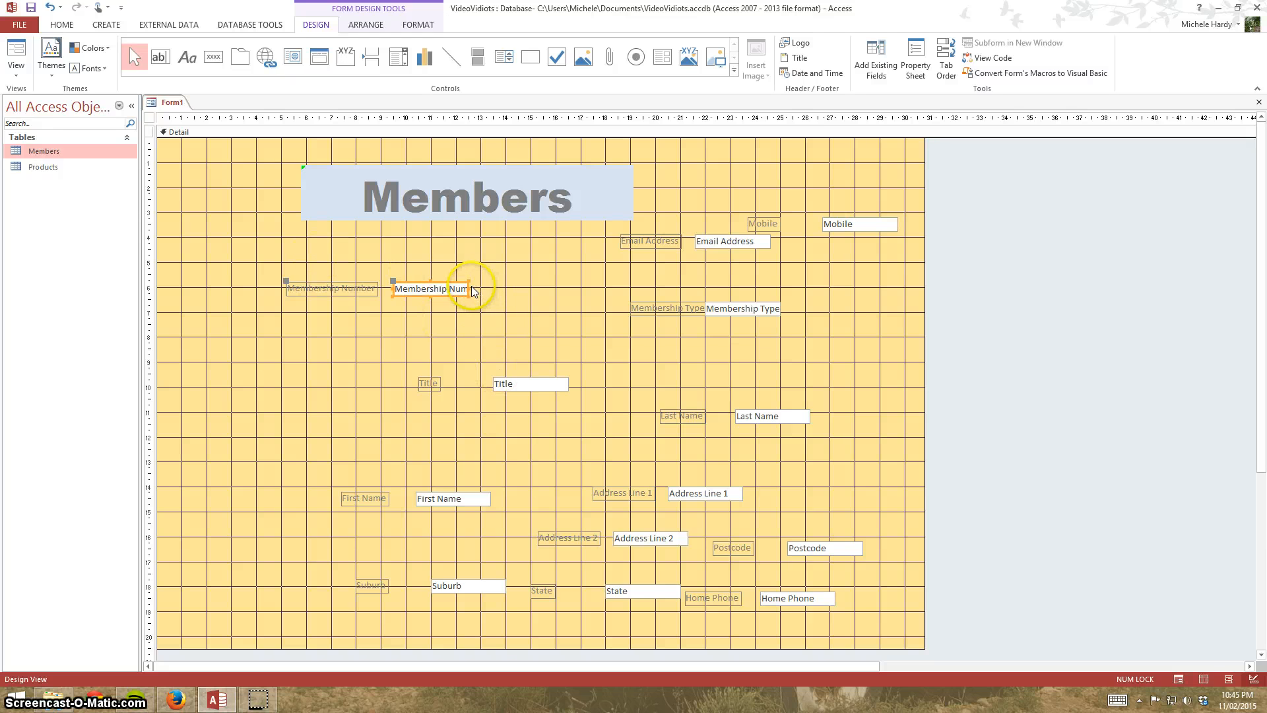
left_click_drag(472, 291, 505, 291)
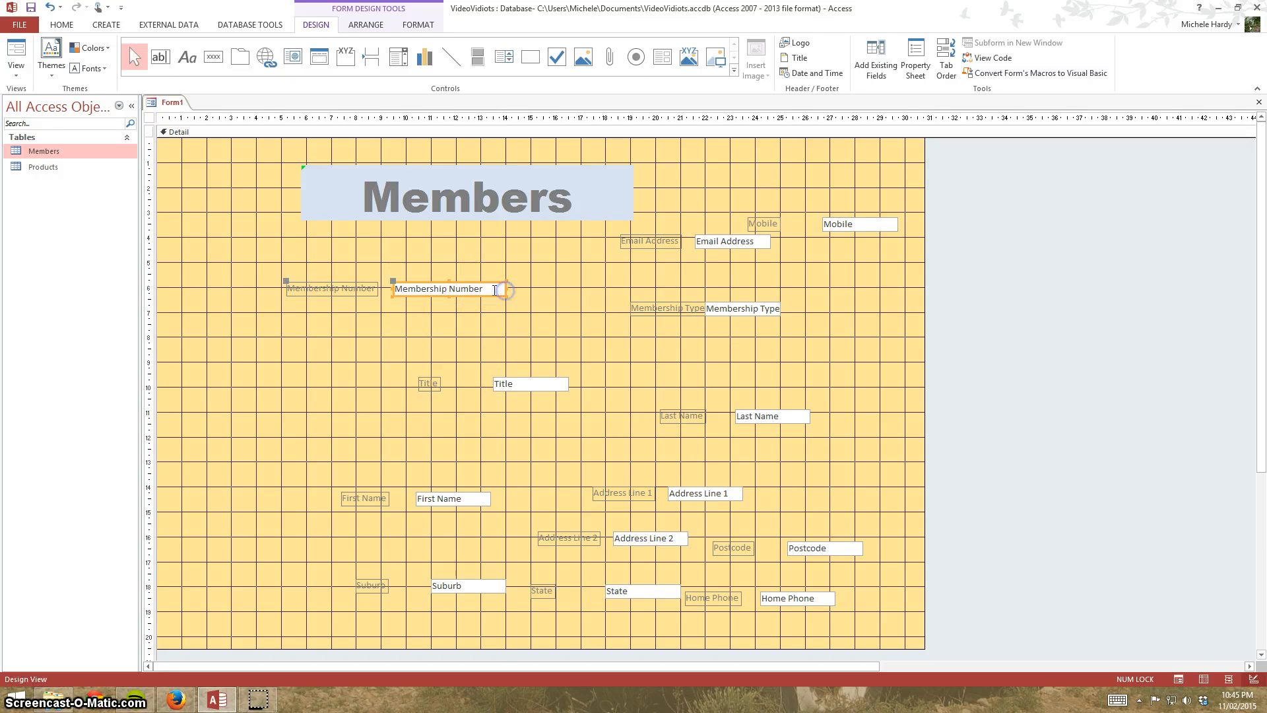
Step: Set the fore color of the Membership Number label to black Text 1
left_click(327, 285)
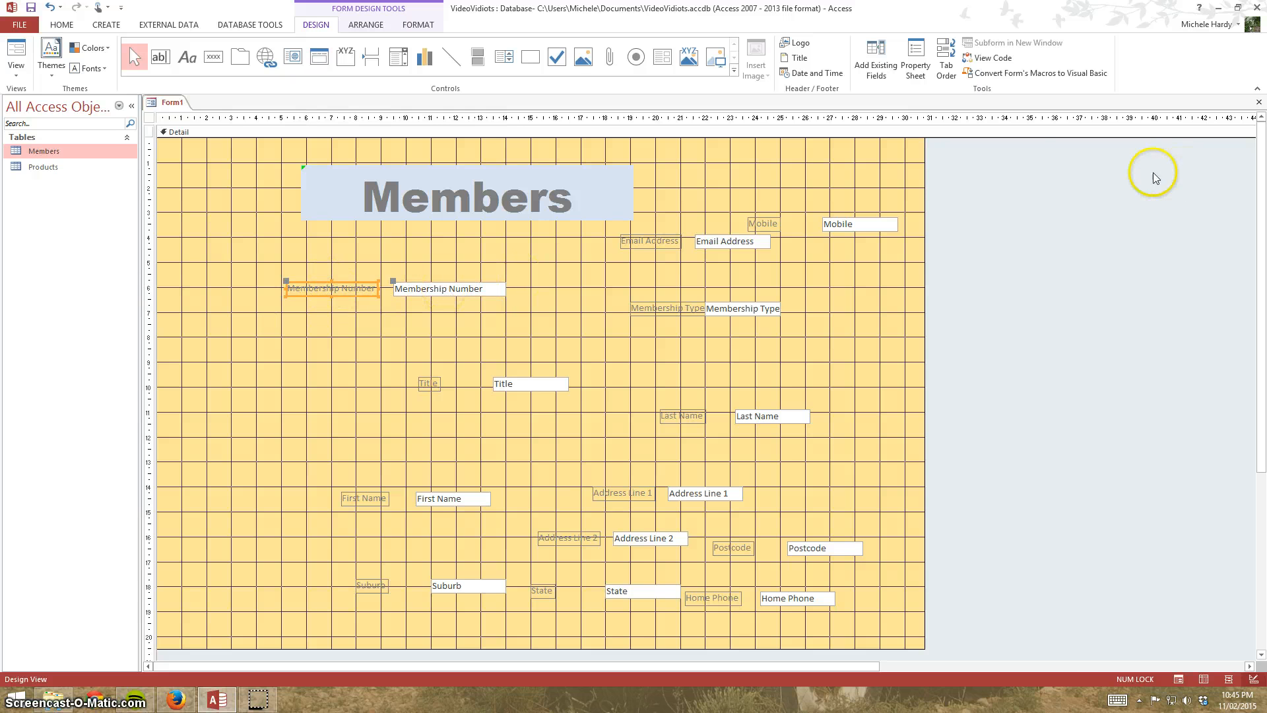
left_click(915, 63)
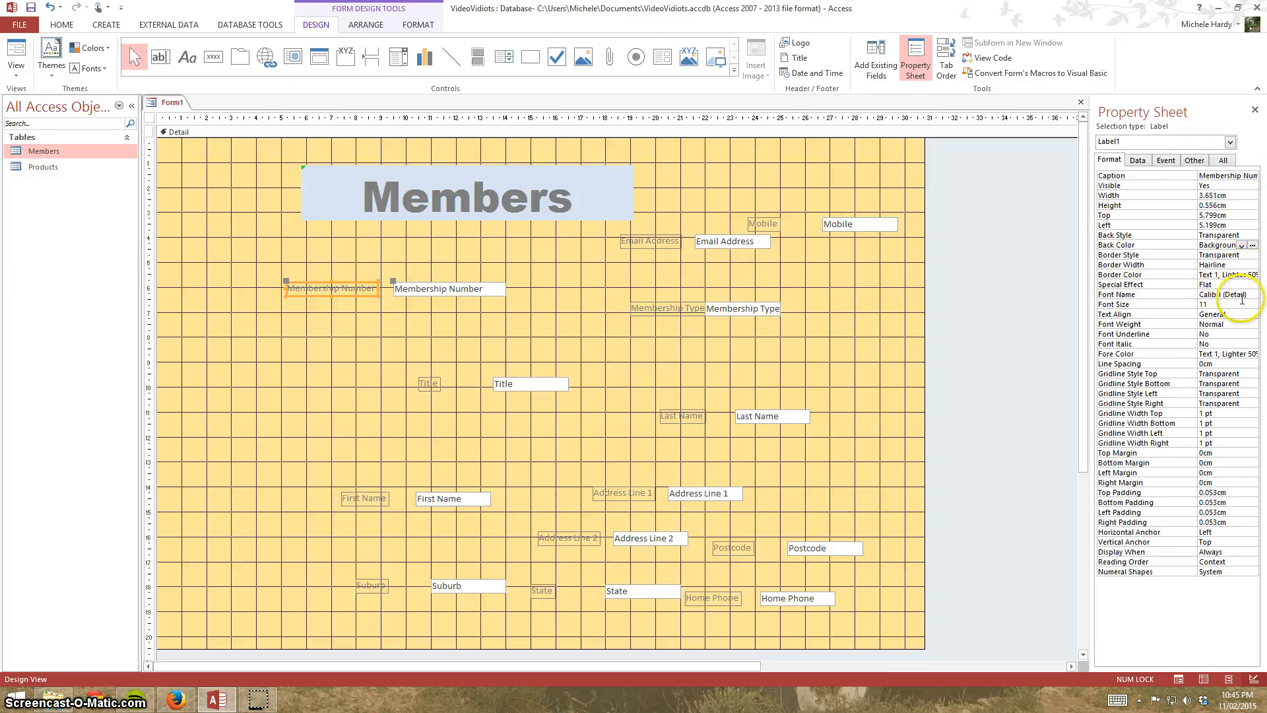
left_click(1241, 355)
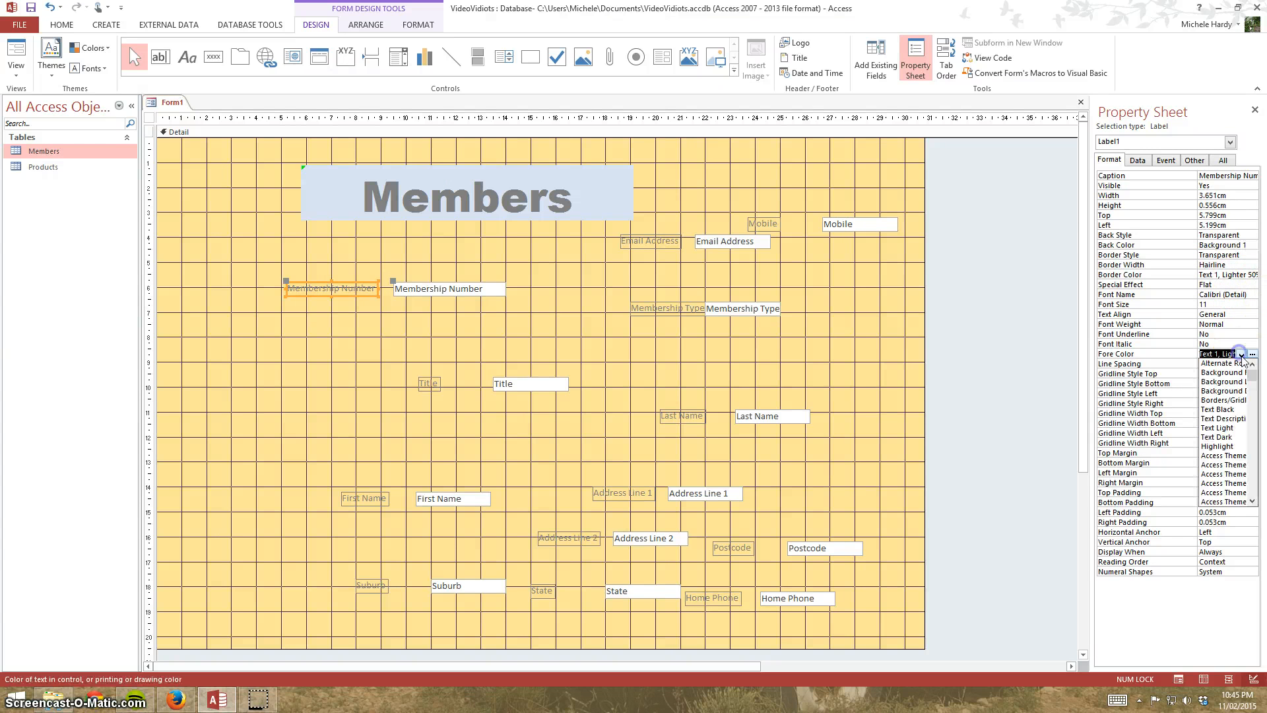
left_click(1252, 354)
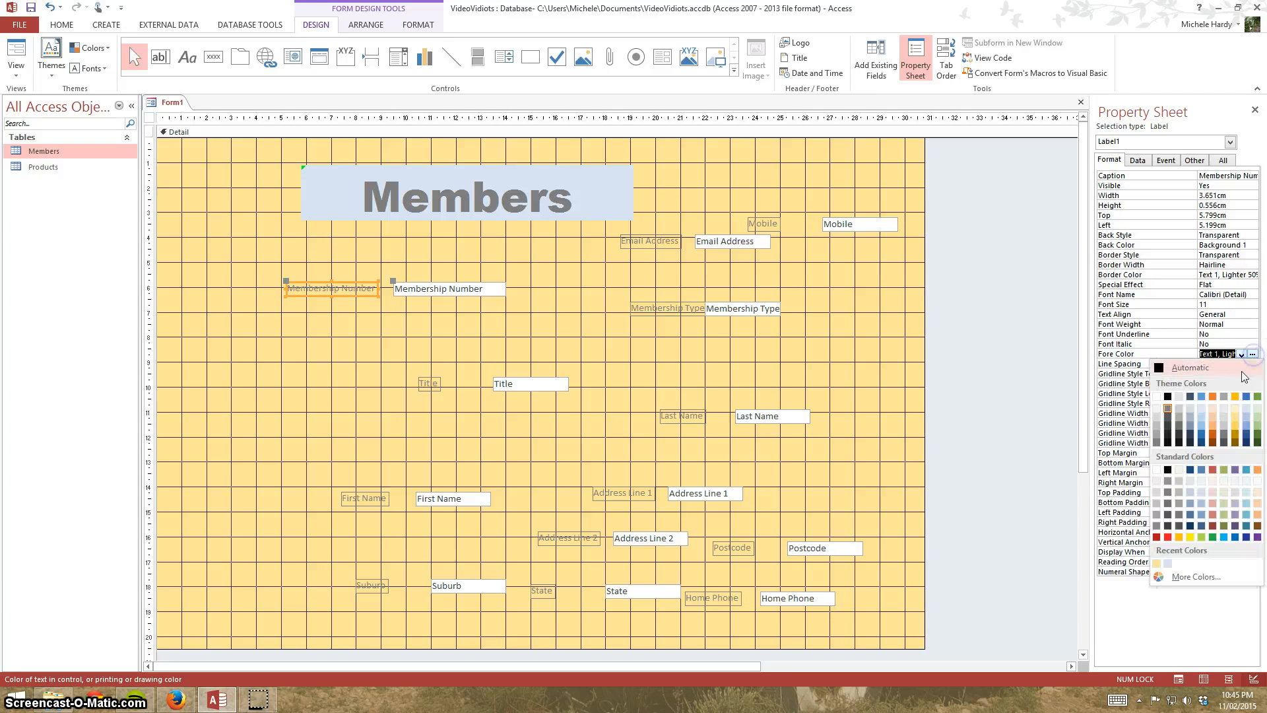
left_click(1169, 397)
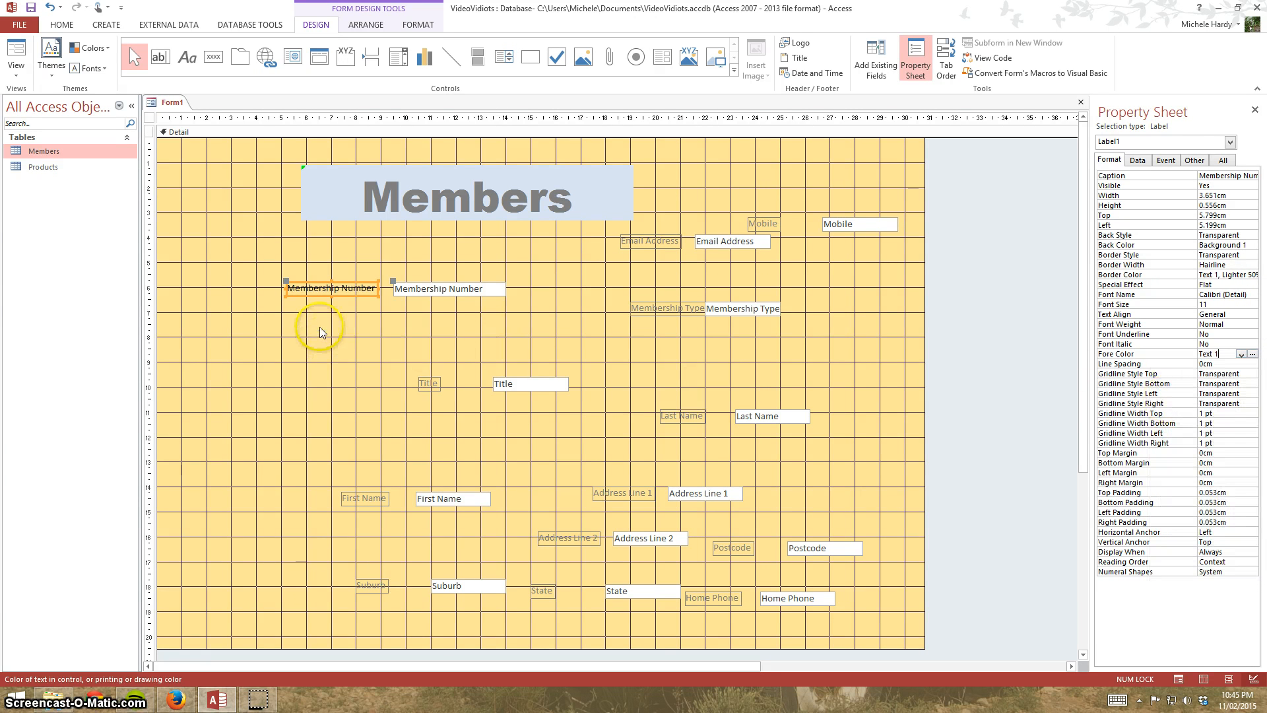
left_click(338, 324)
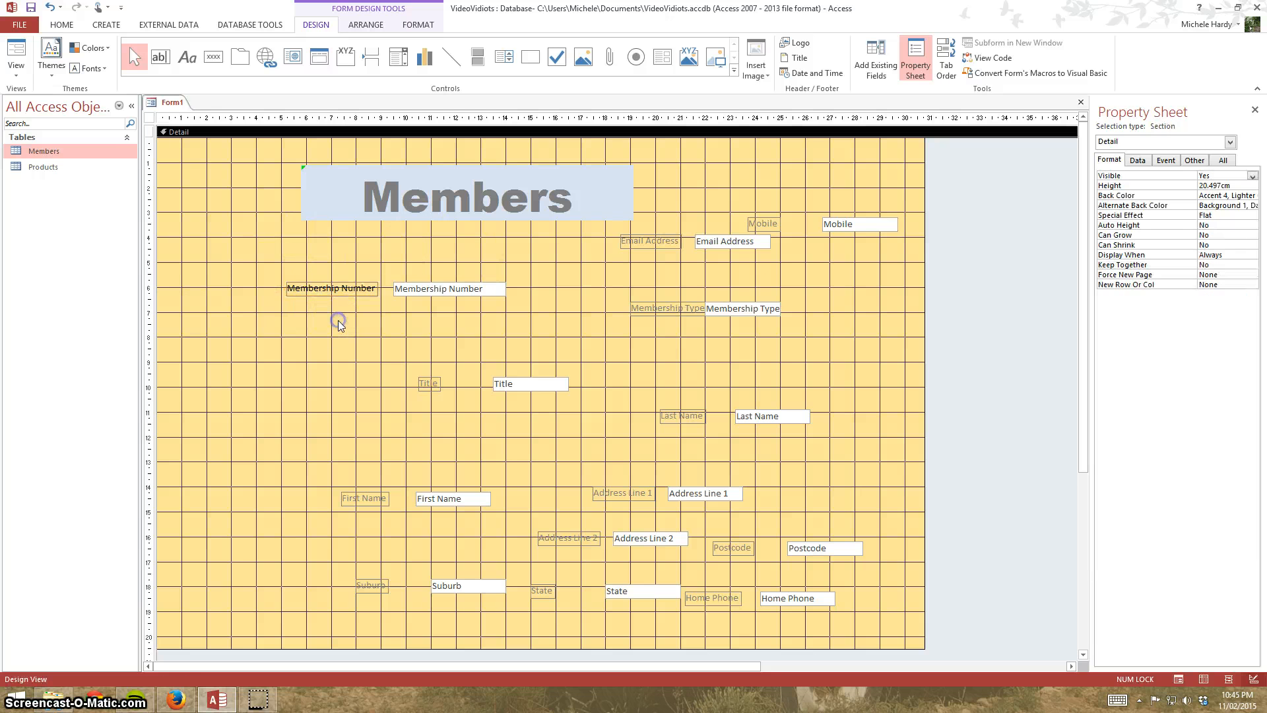
Step: Give the Membership Number label a light green Accent 6 back color
left_click(336, 285)
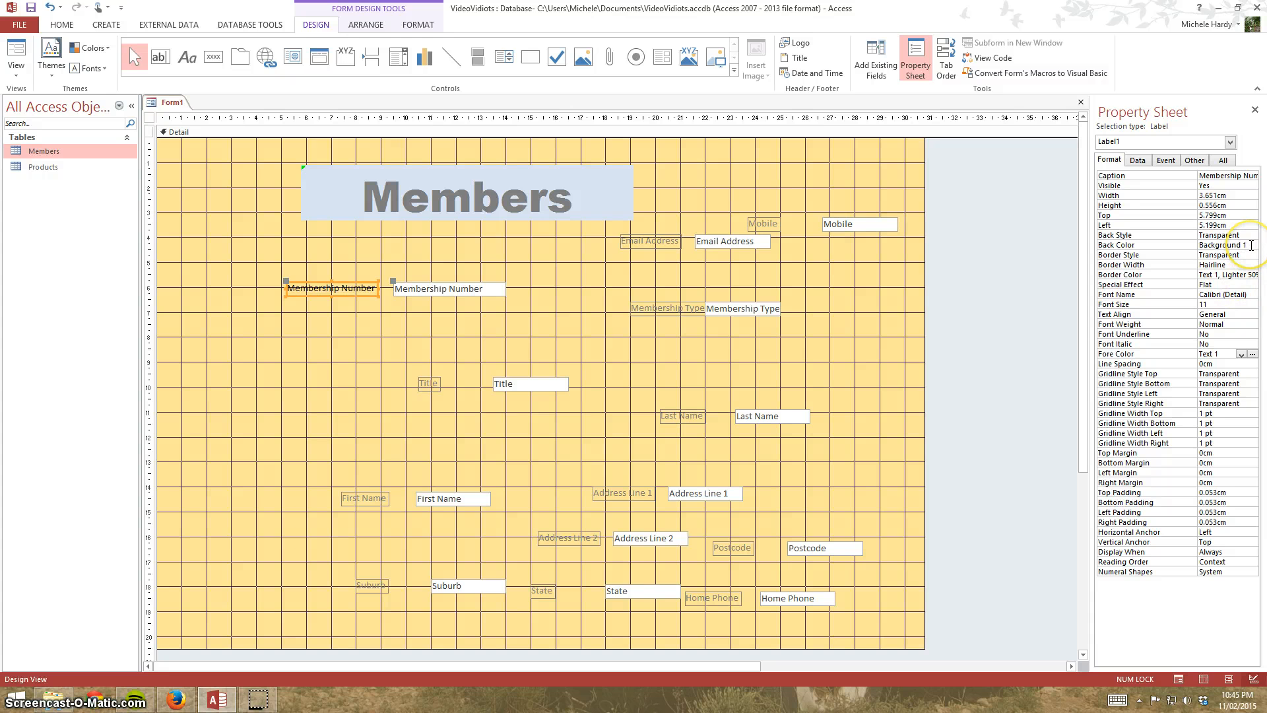
left_click(1251, 245)
left_click(1252, 246)
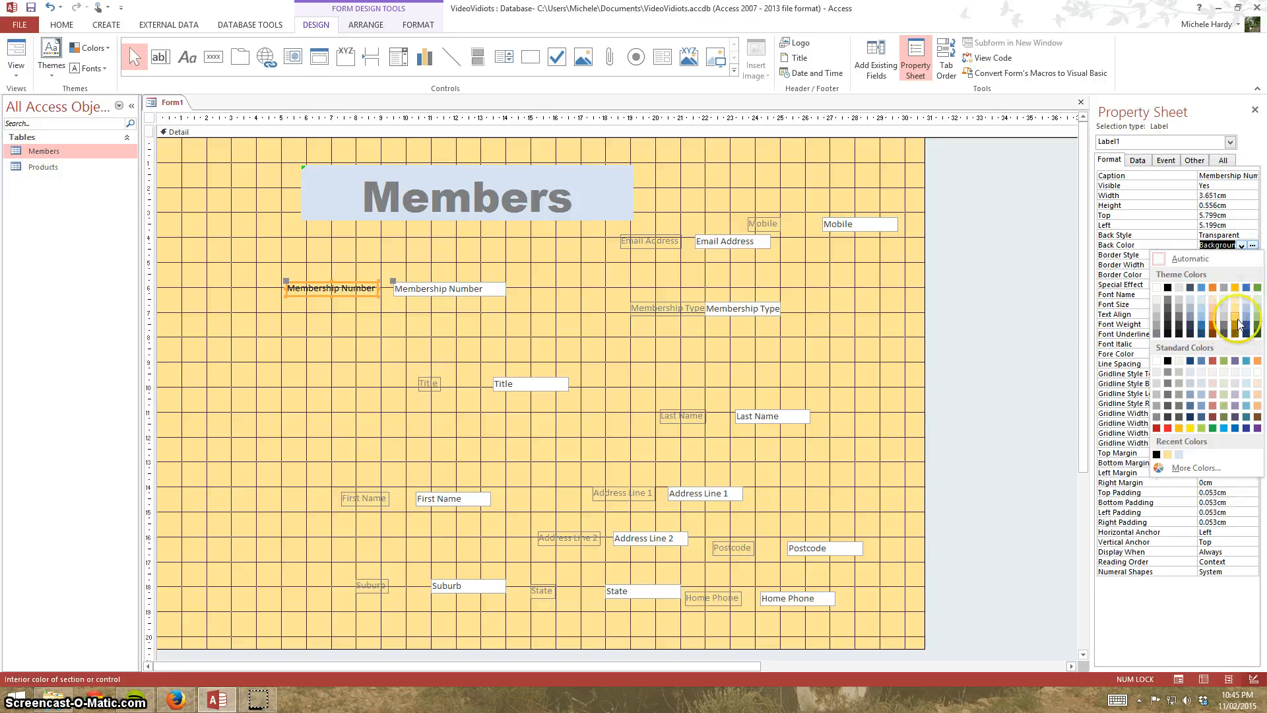
left_click(1258, 305)
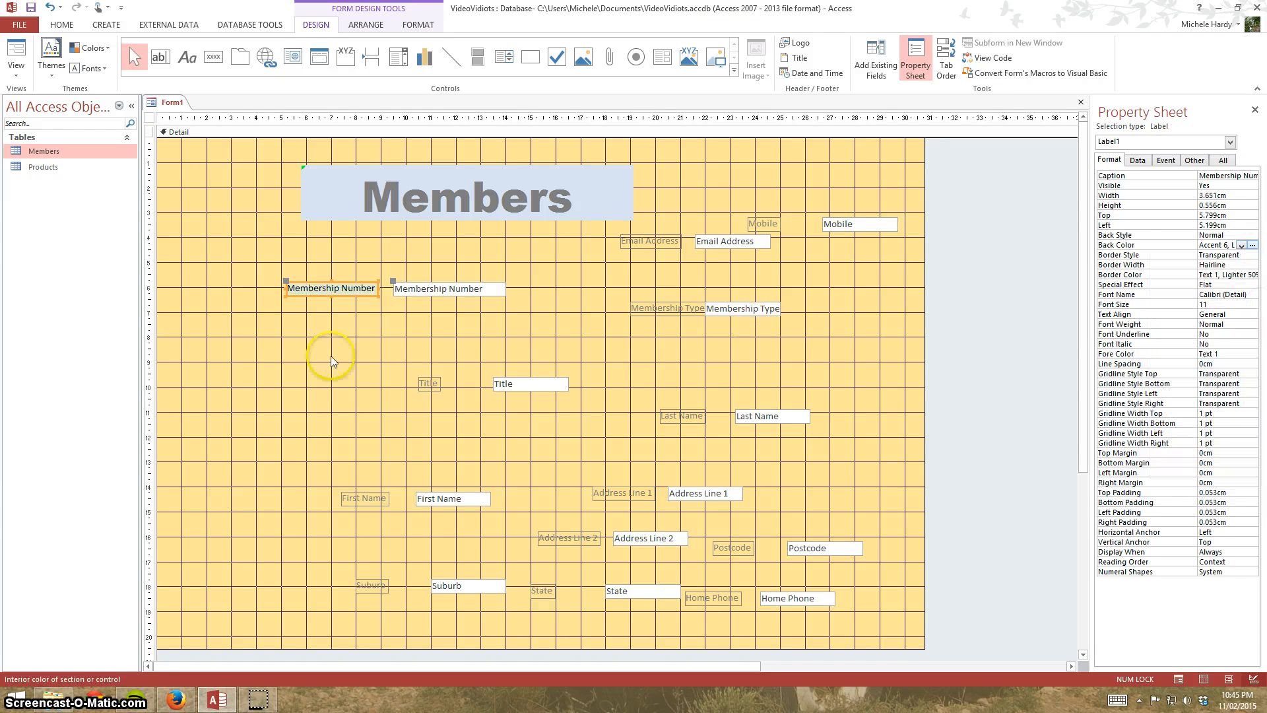
left_click(286, 358)
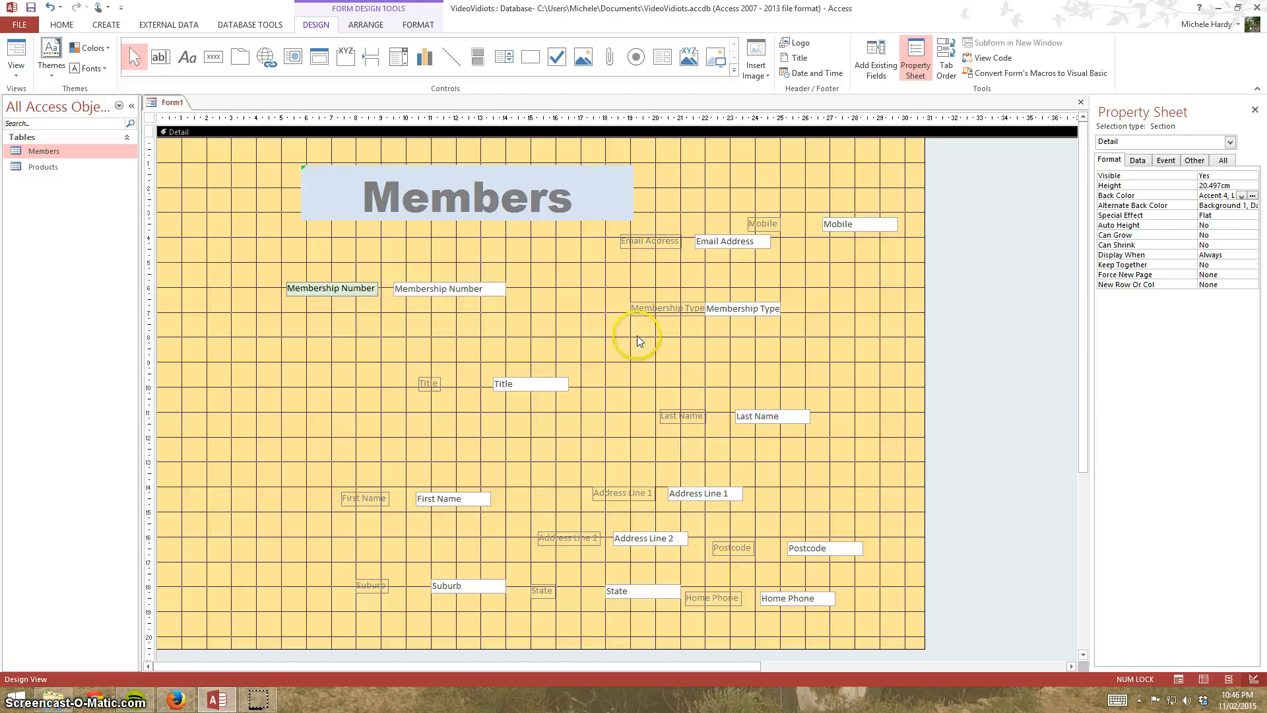
Step: Move the Title label and text box directly beneath the Membership Number row, placing the text box about 9.6 cm across and 7 cm down
left_click(528, 377)
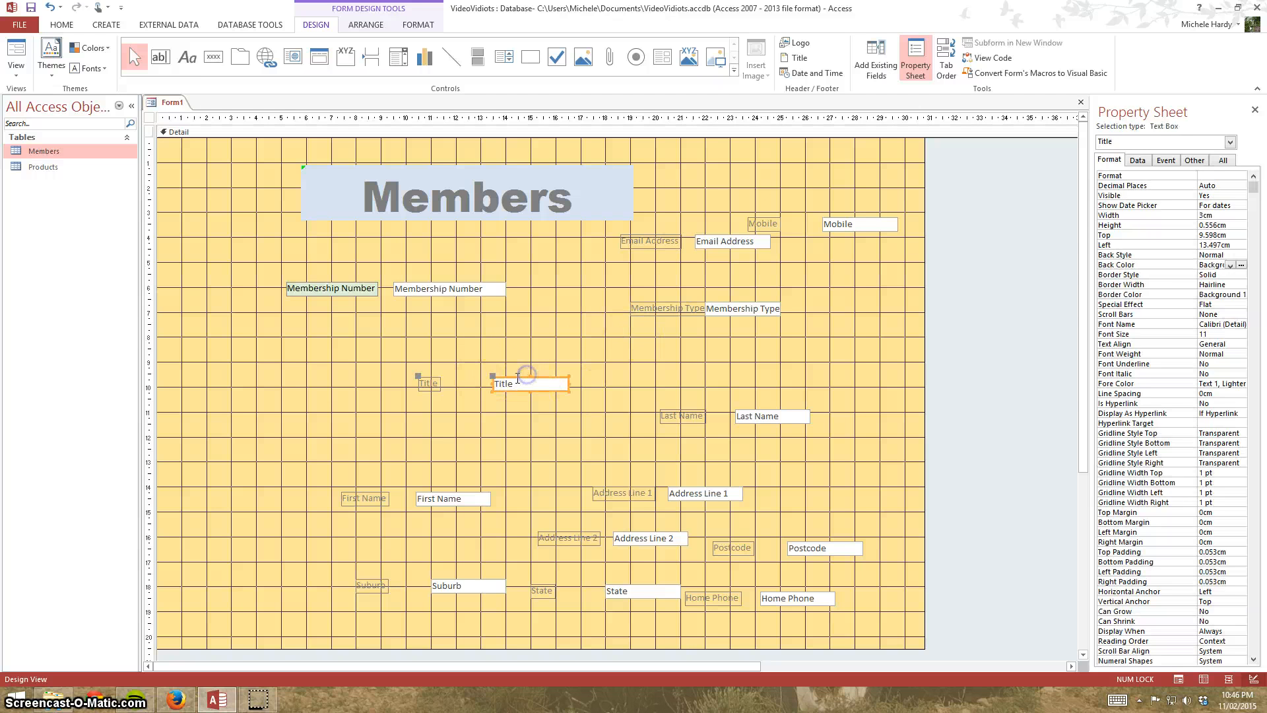
left_click_drag(516, 380, 396, 321)
left_click_drag(302, 317, 287, 311)
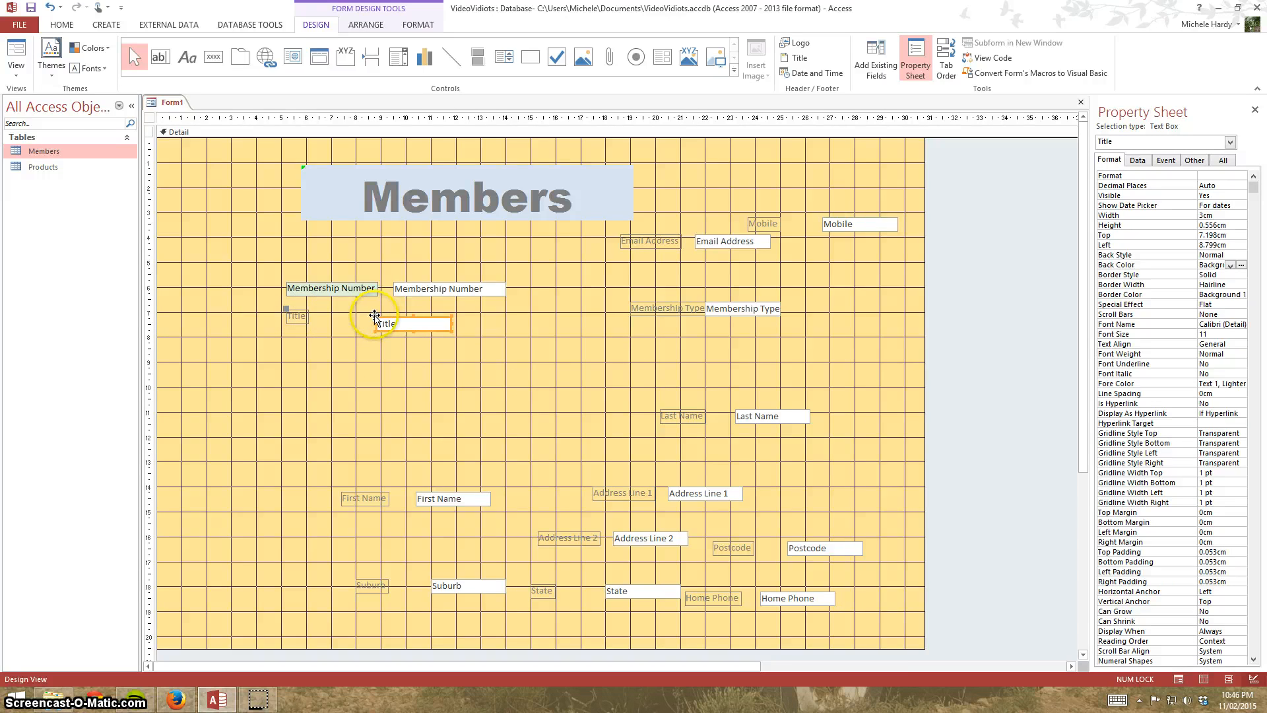
mouse_move(376, 319)
left_mouse_down()
mouse_move(397, 323)
mouse_move(395, 311)
left_mouse_up()
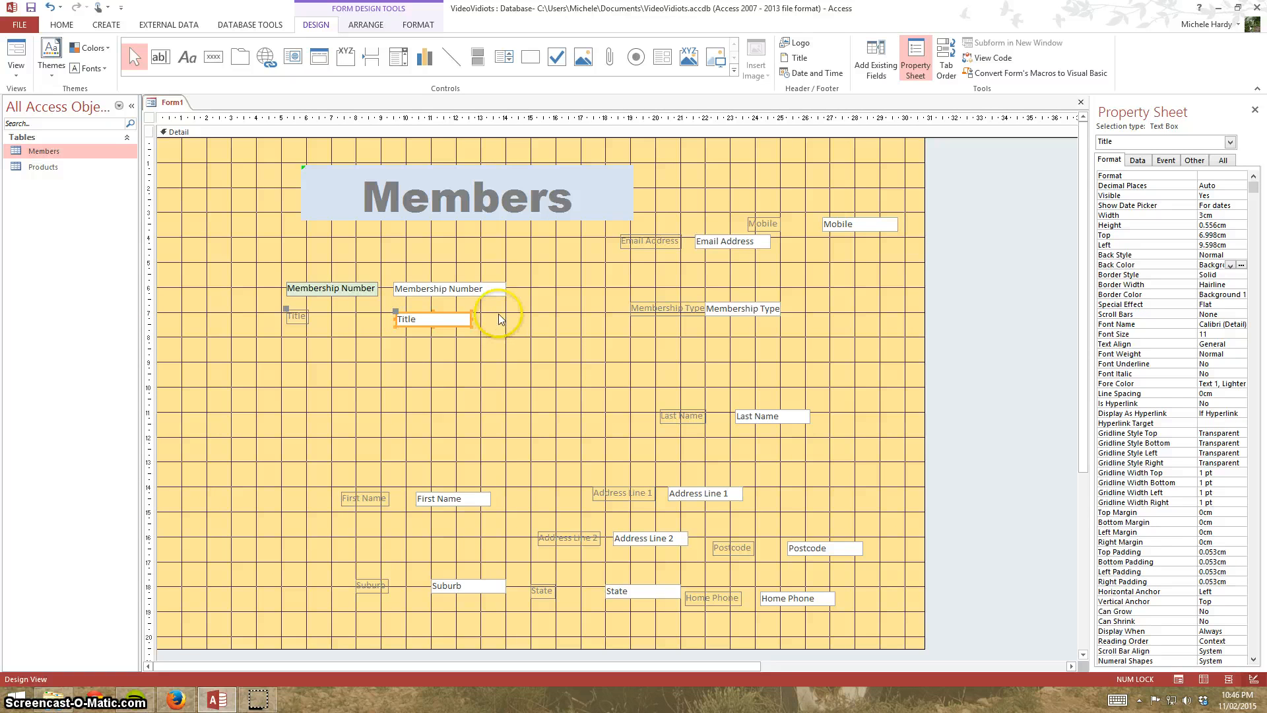
Step: Preview the form in Form view and return it to Design view
left_click(16, 56)
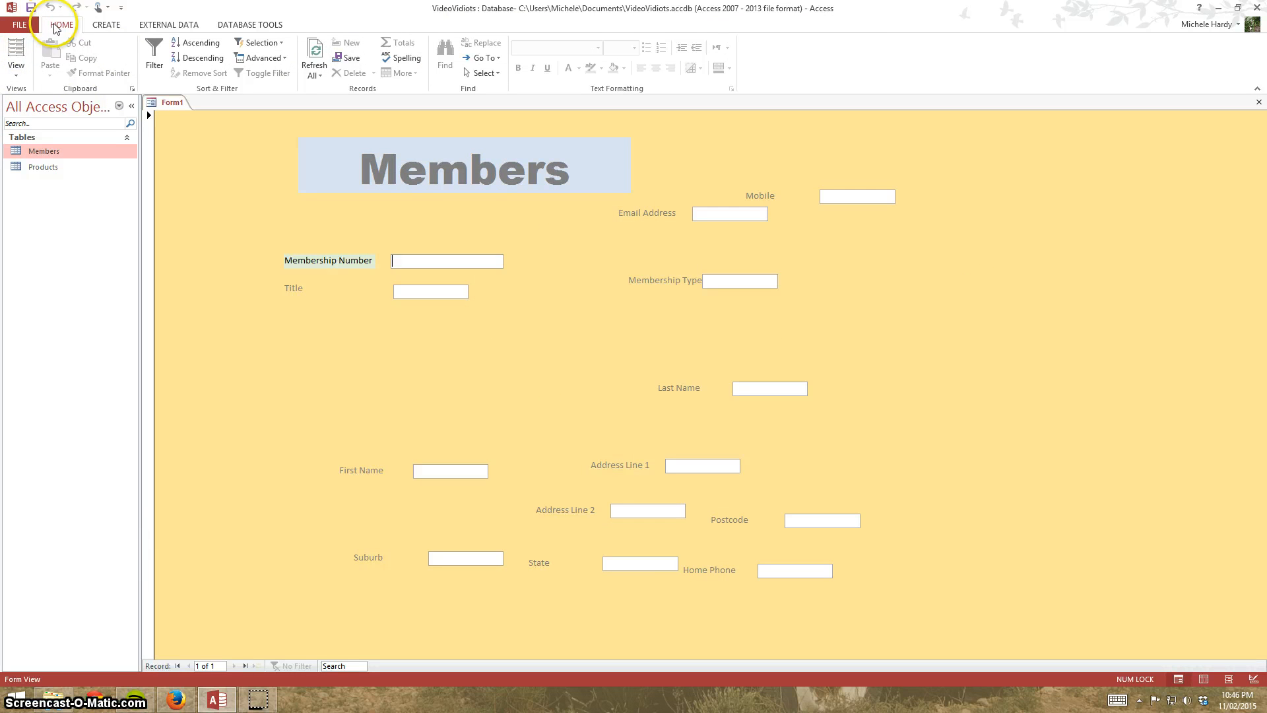
left_click(18, 66)
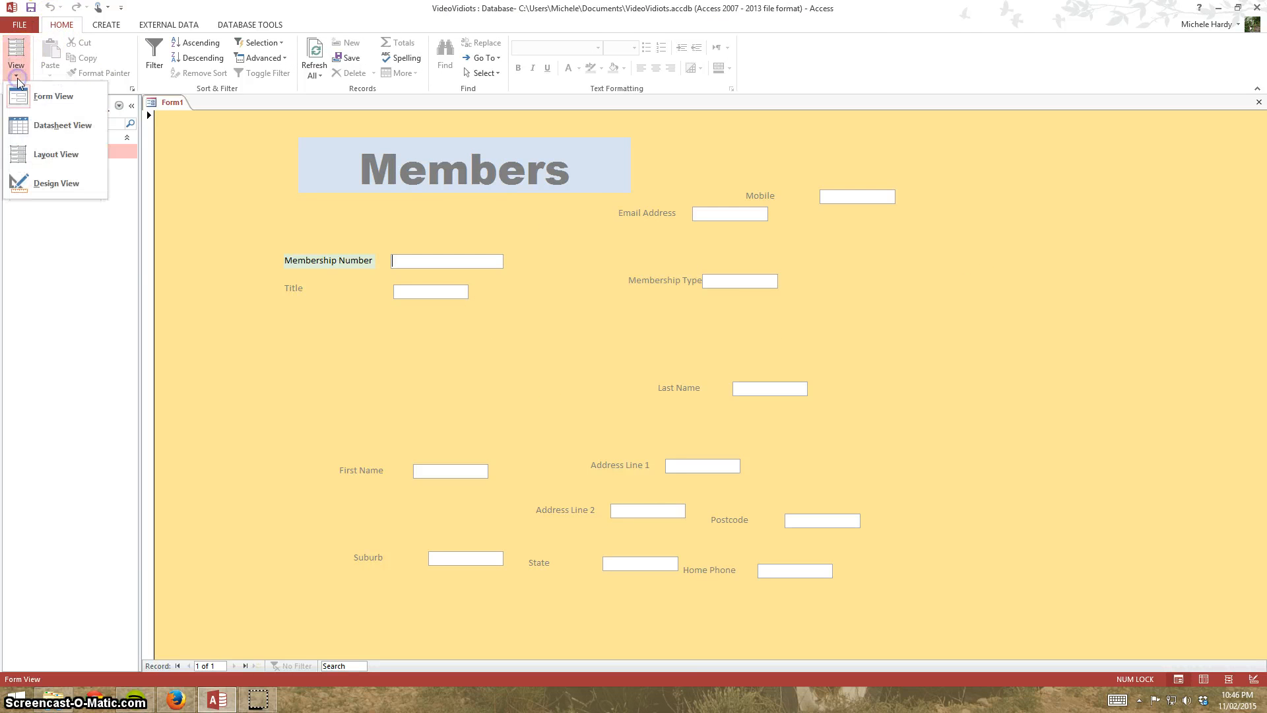
left_click(59, 184)
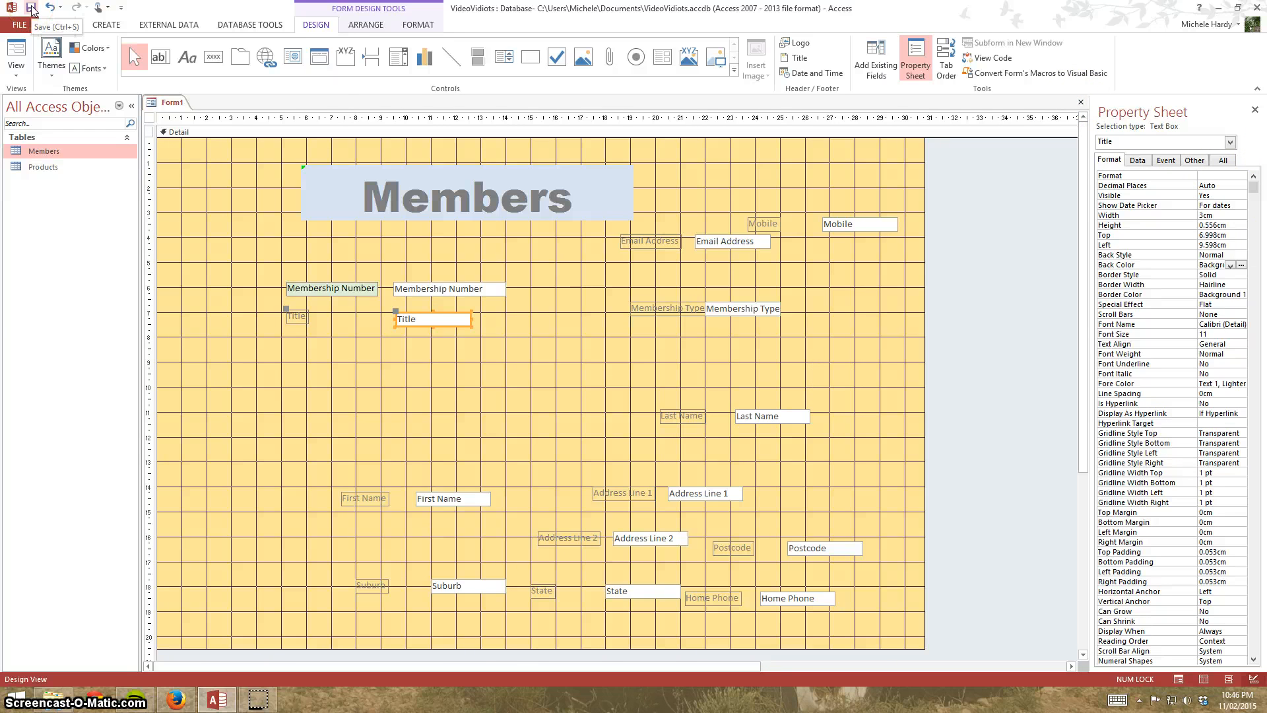
Step: Close the form and save its design changes under the form name Members
left_click(1083, 103)
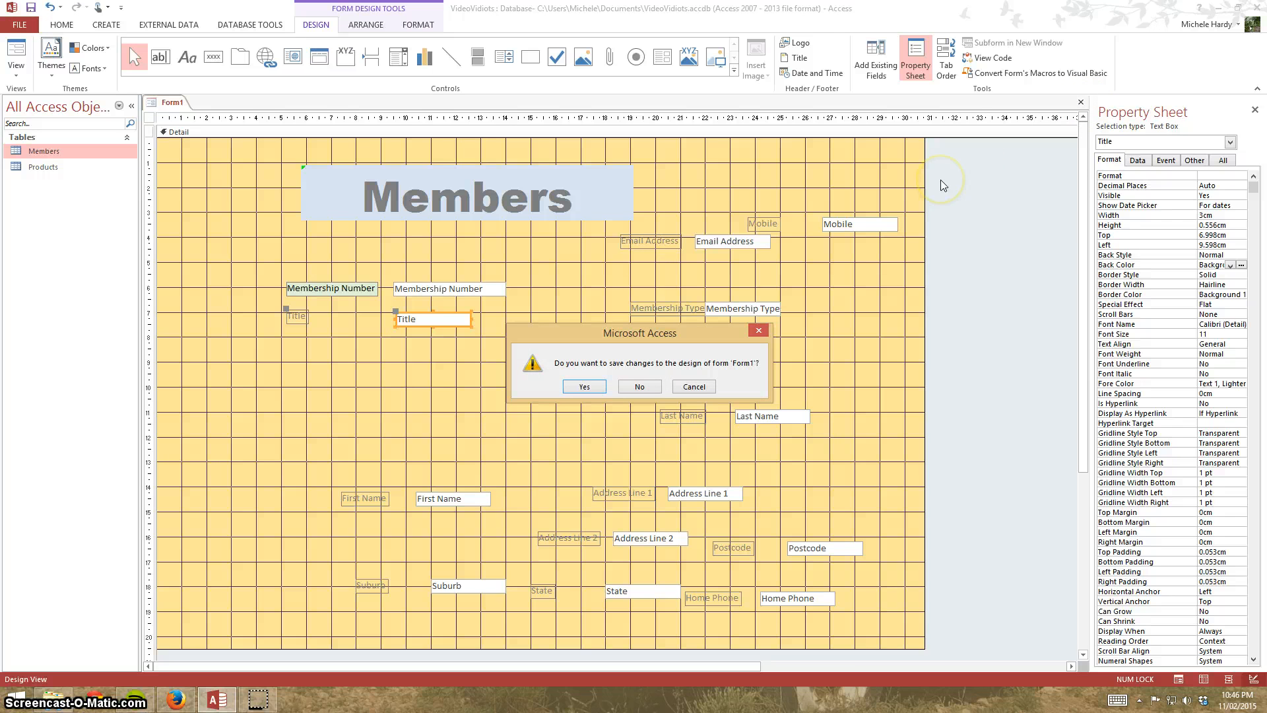
left_click(584, 388)
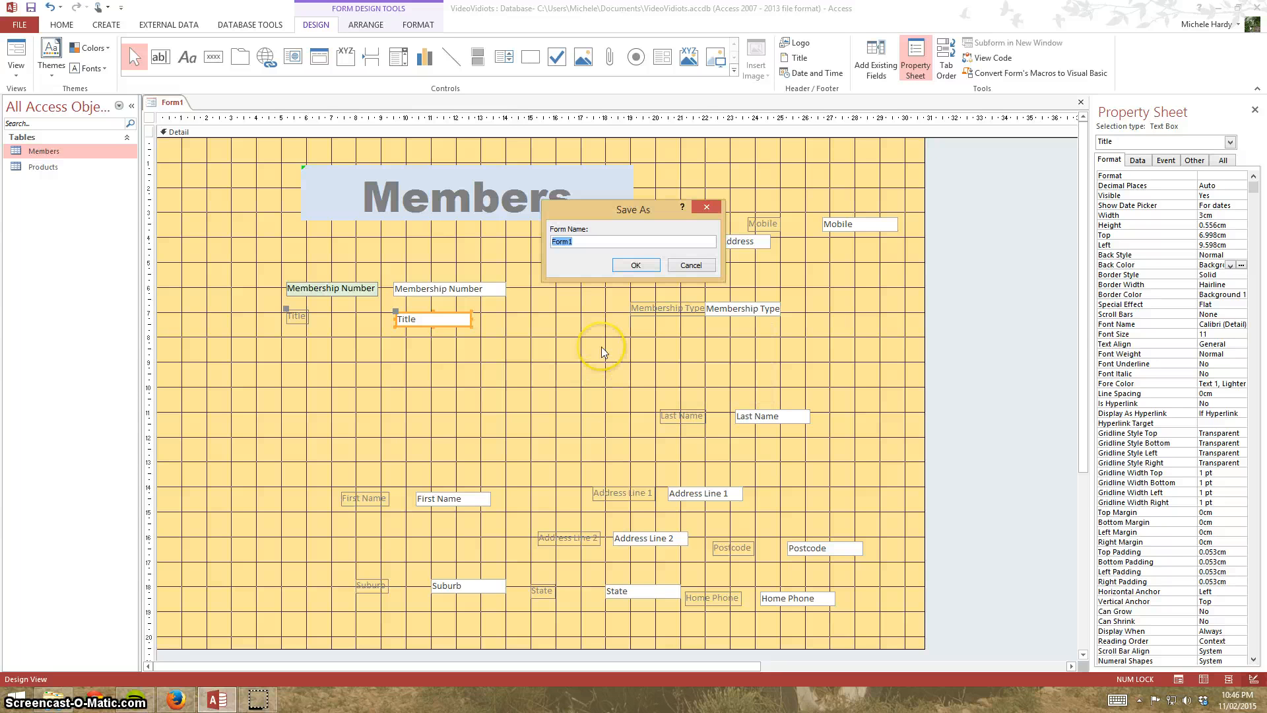
type("Members")
left_click(636, 264)
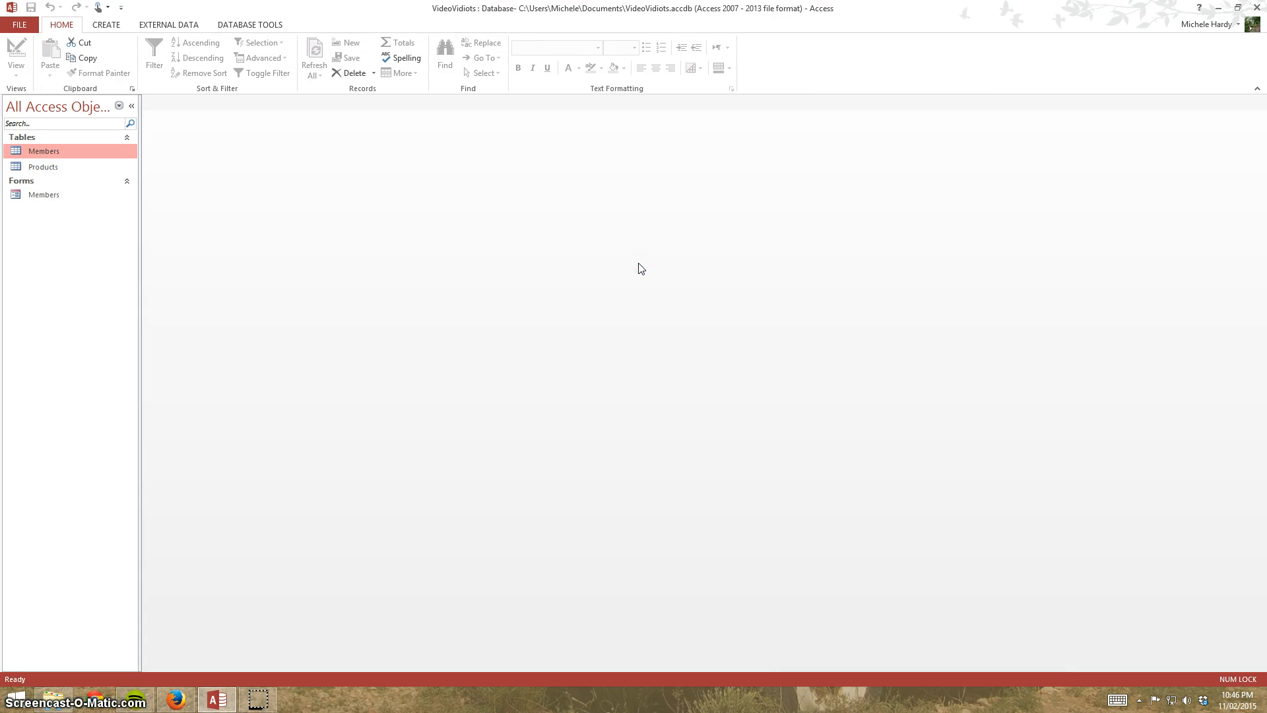
Step: Open the saved Members form to view it and close it, and do the same with the Members table
left_click(14, 263)
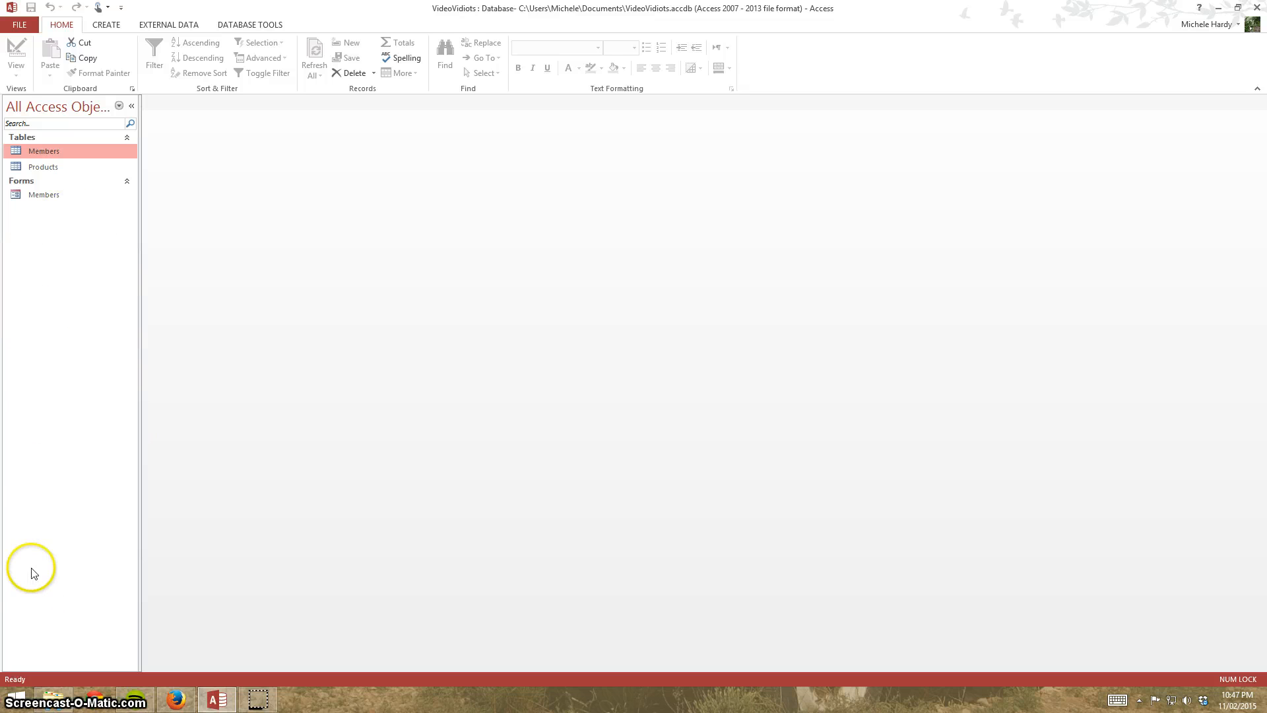
double_click(40, 195)
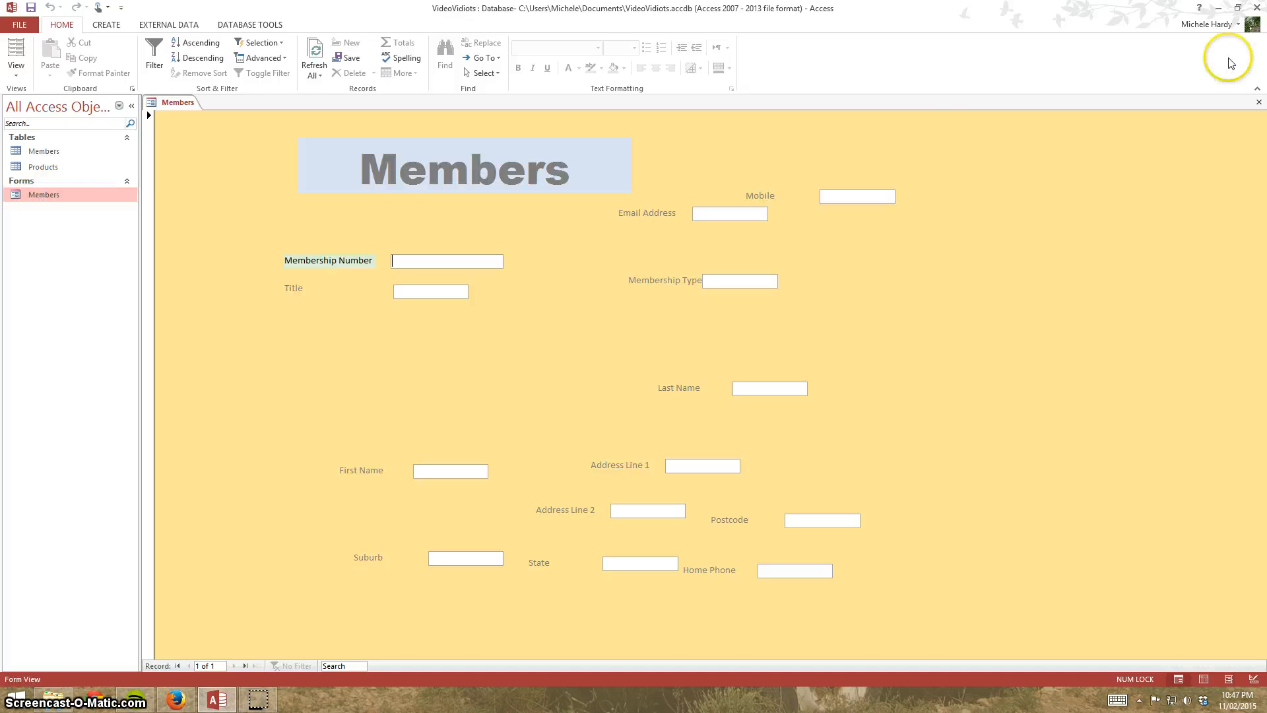
left_click(1258, 102)
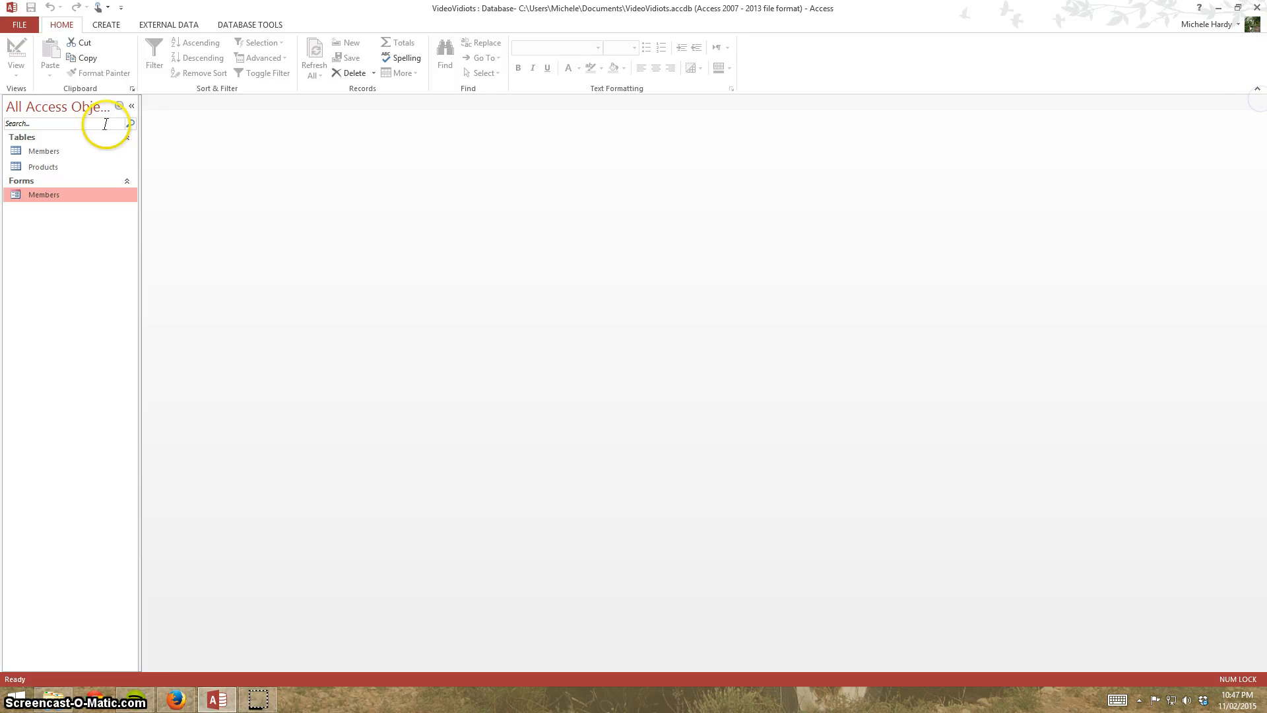
double_click(29, 152)
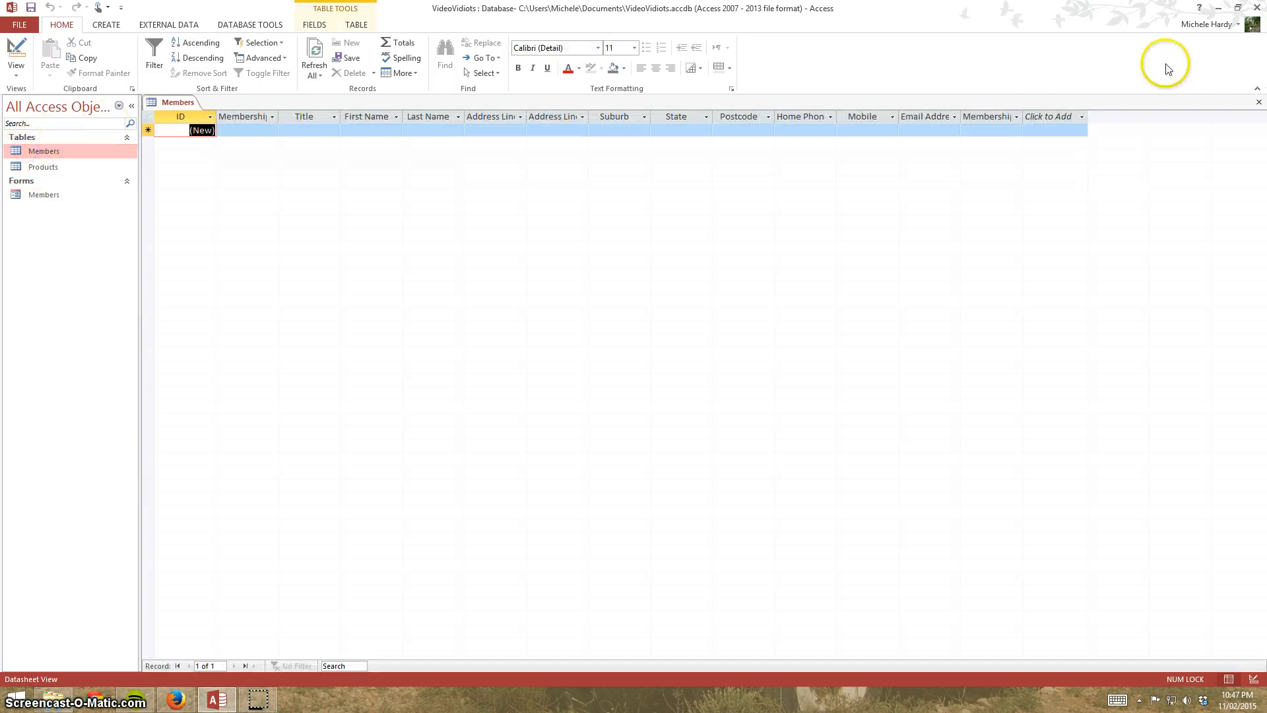
left_click(1259, 102)
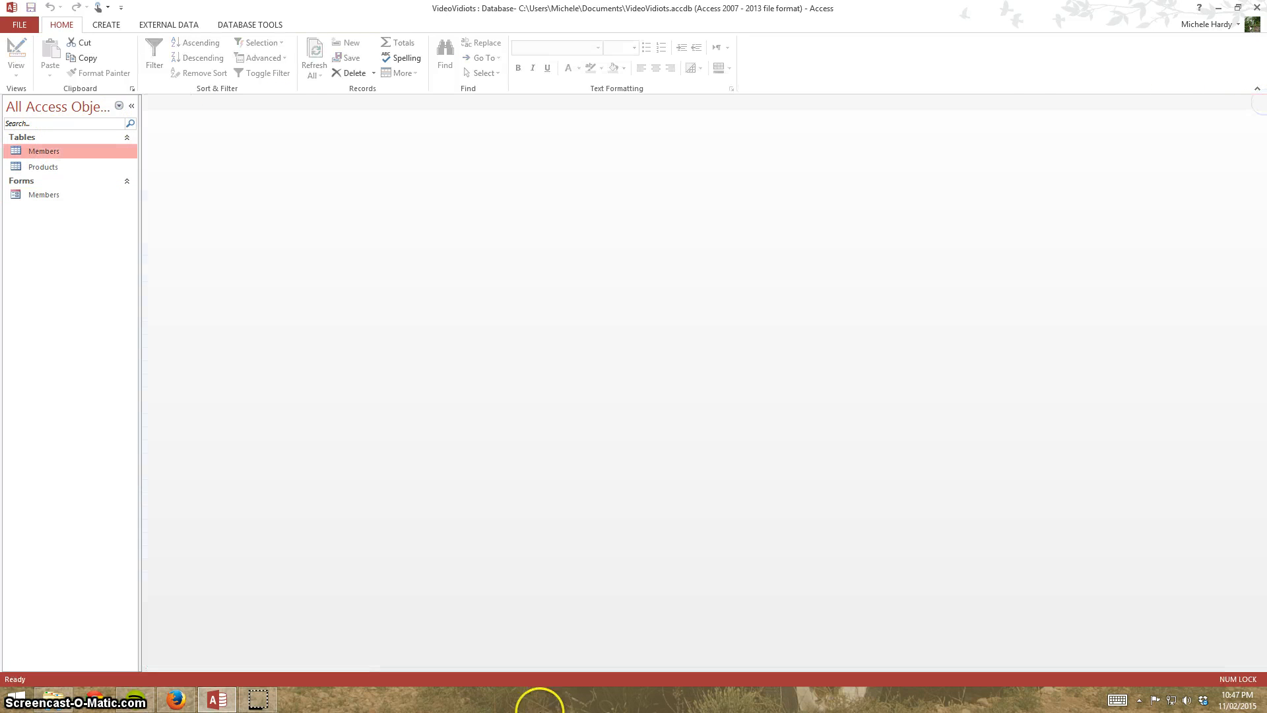
mouse_move(262, 705)
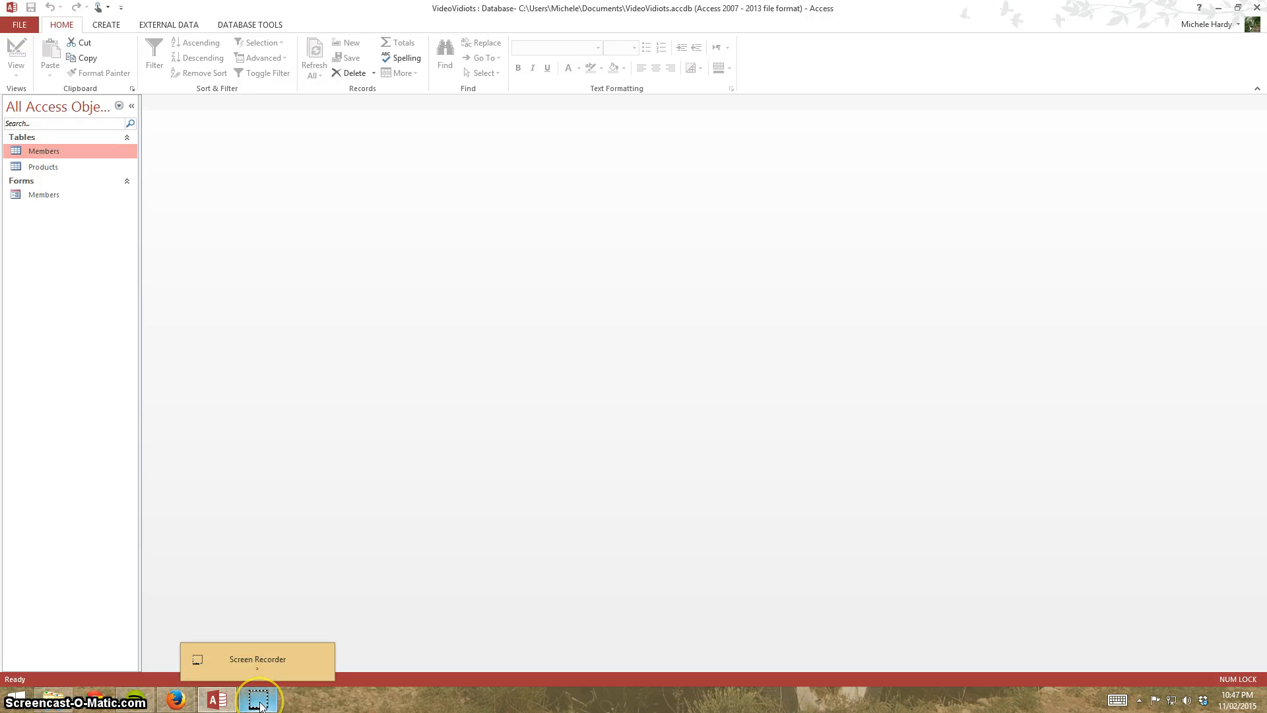